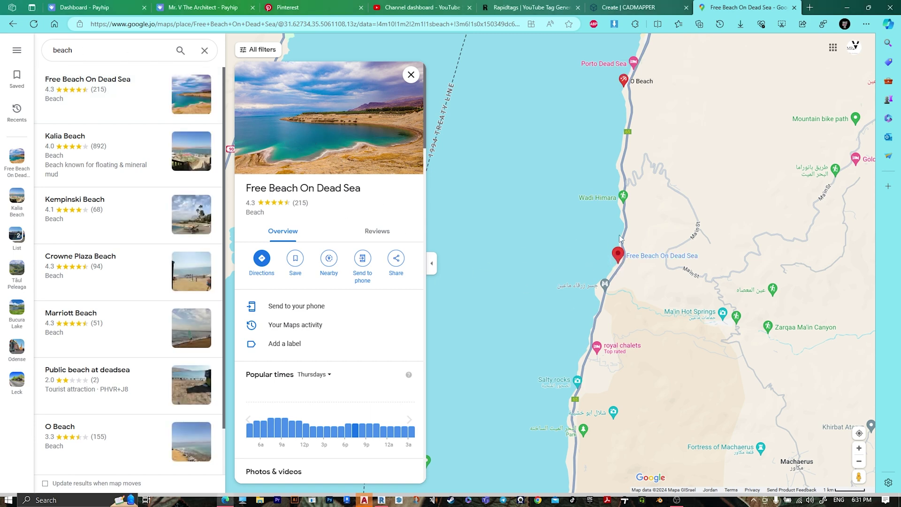
Step: Copy the coordinates of the Free Beach On Dead Sea marker and search for them in CADMAPPER
right_click(619, 258)
left_click(645, 265)
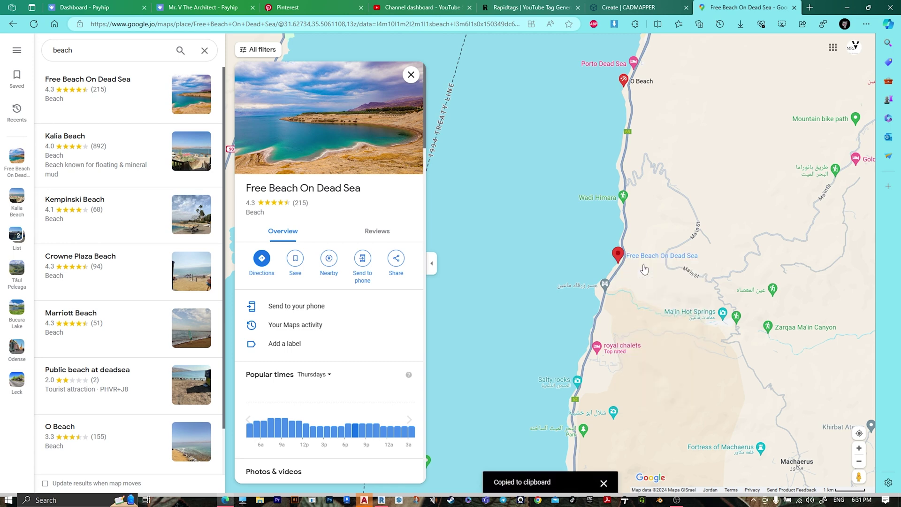
left_click(618, 6)
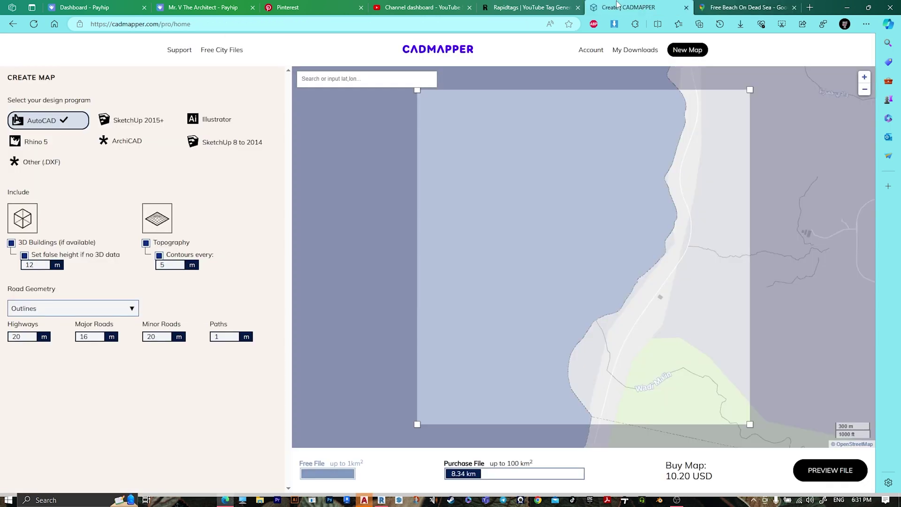
left_click(365, 86)
right_click(362, 85)
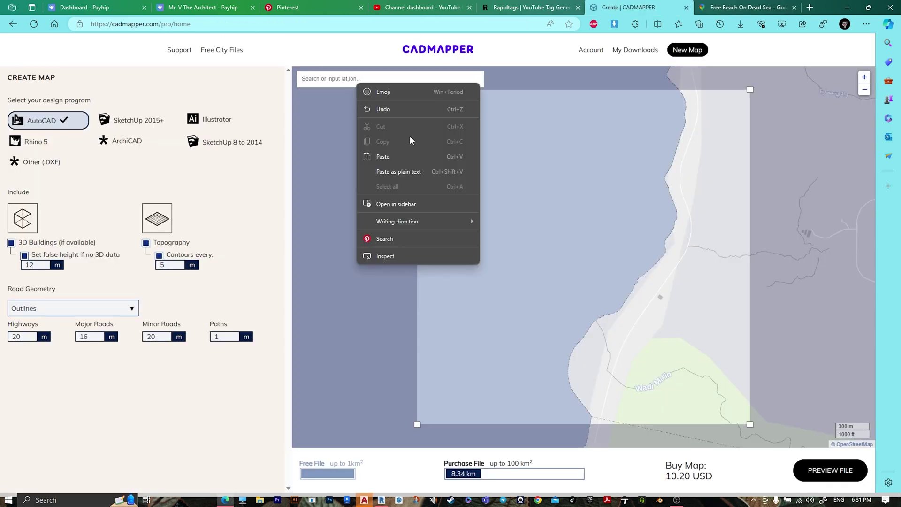
left_click(404, 154)
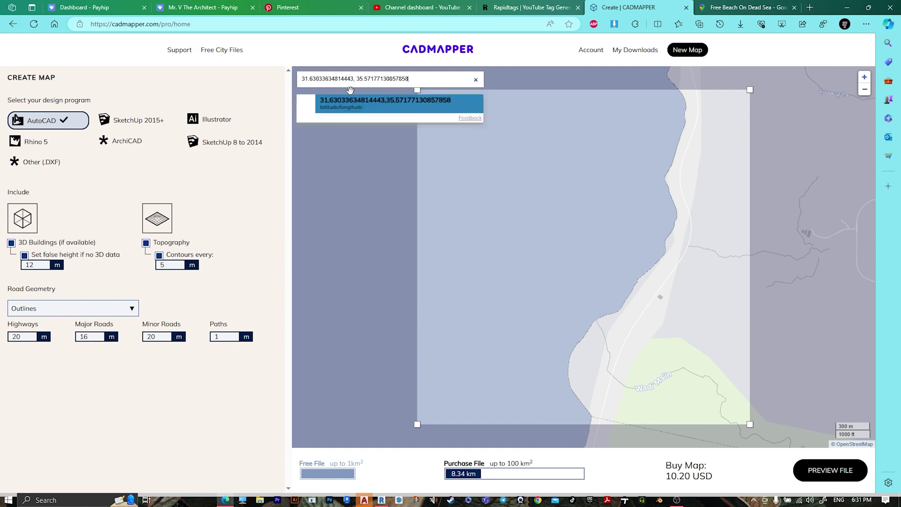
key("Return")
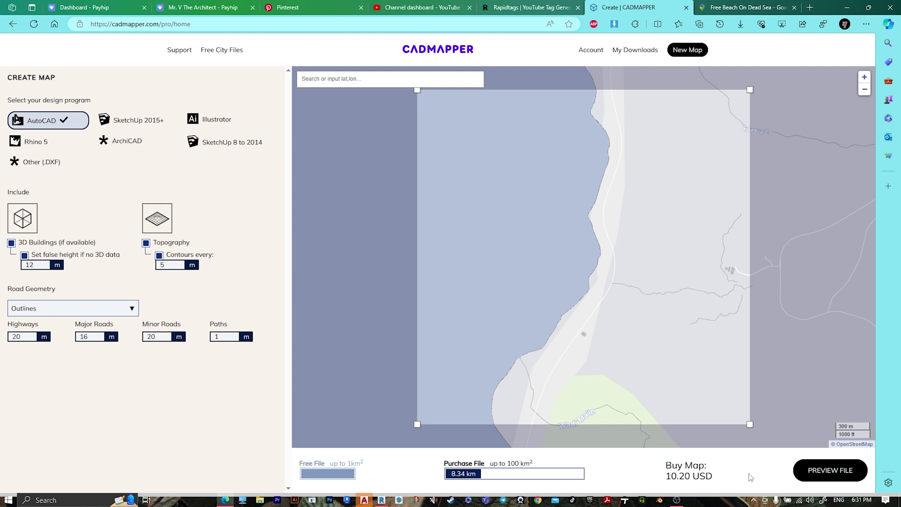
Step: Frame the beach coastline within the free 1 km² limit and create the AutoCAD map file
scroll(562, 323, "up", 2)
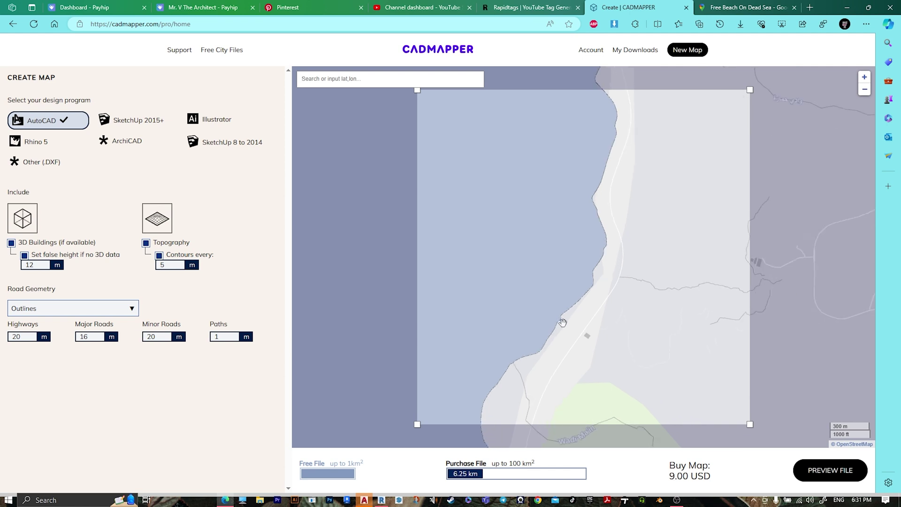
scroll(569, 324, "up", 2)
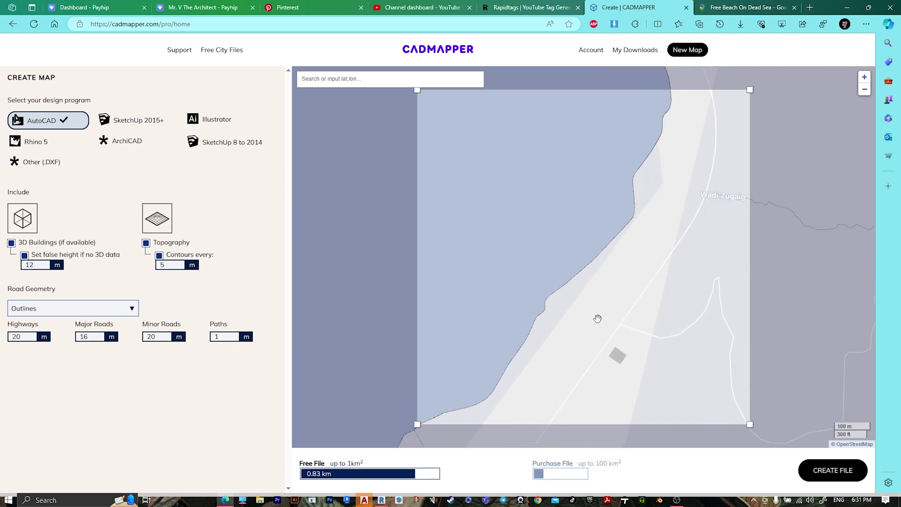
left_click_drag(649, 240, 627, 314)
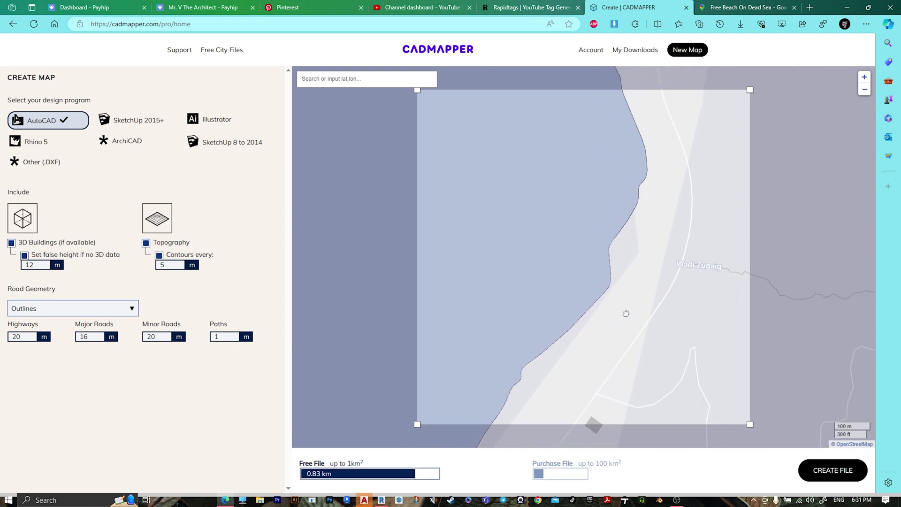
left_click(830, 478)
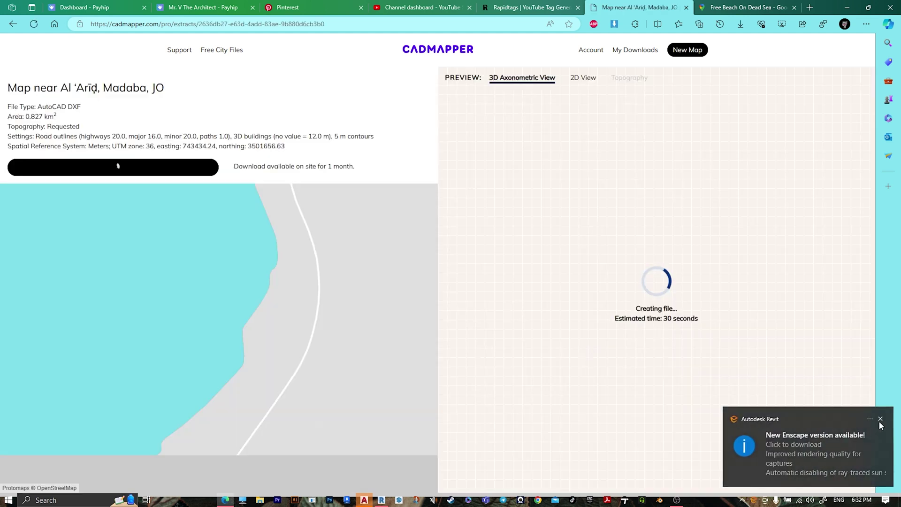
left_click(880, 419)
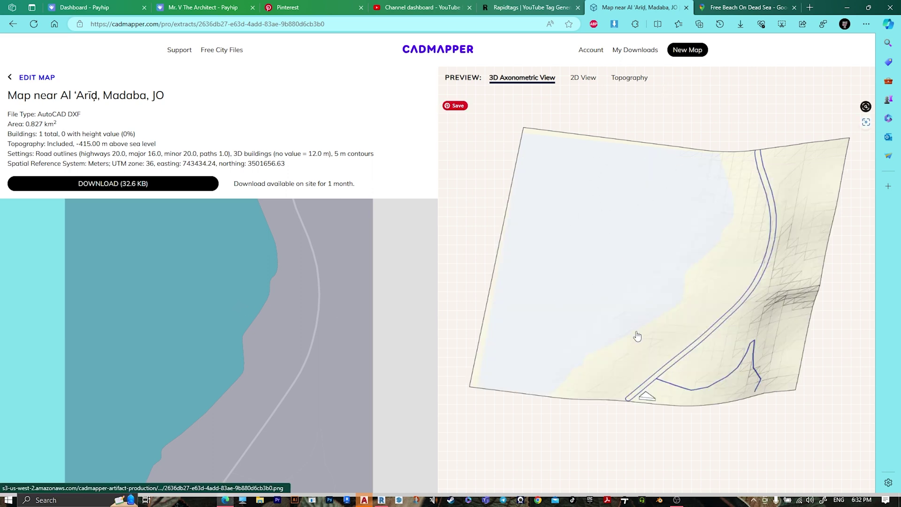
Step: Download the generated map archive and save it in a new folder named beach inside the lake folder
left_click(125, 187)
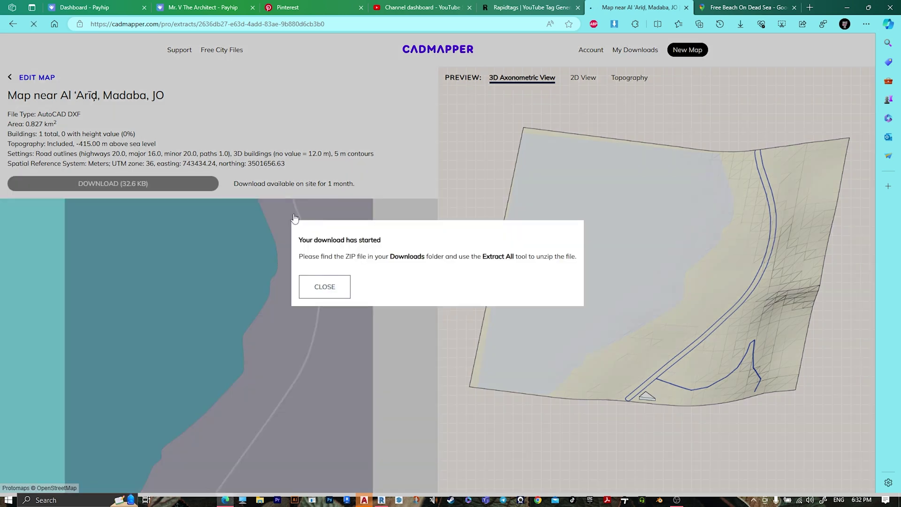
left_click(333, 288)
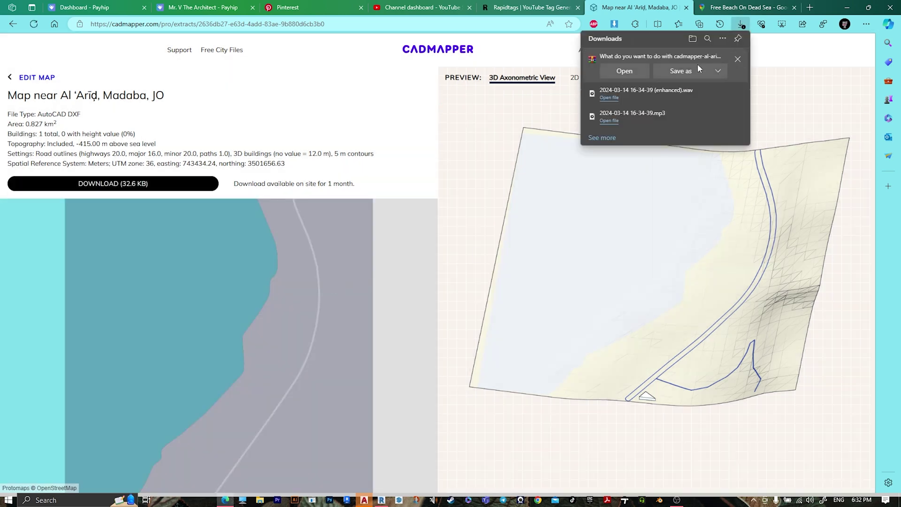
left_click(677, 74)
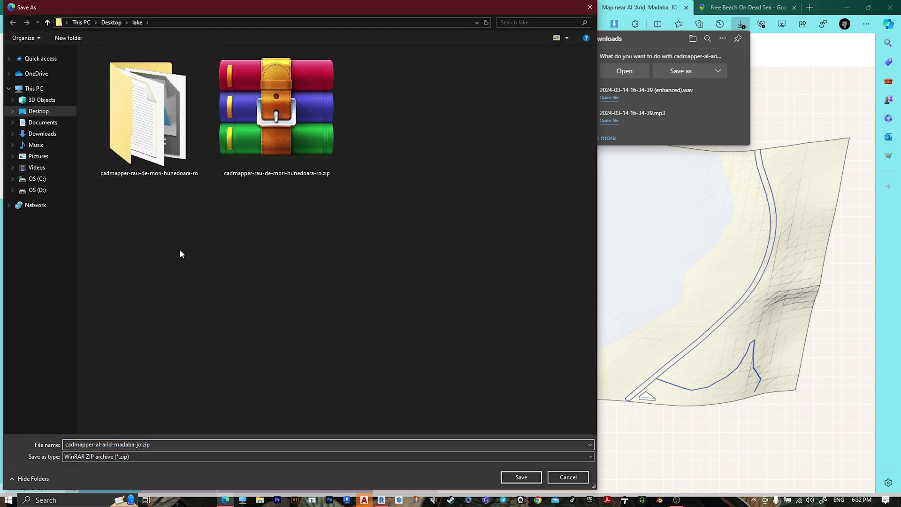
right_click(161, 231)
mouse_move(192, 329)
left_click(303, 329)
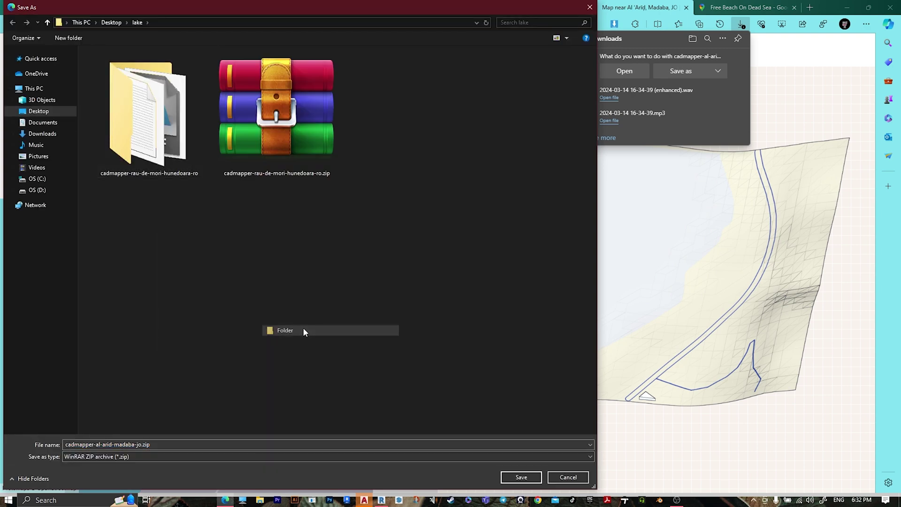
type("beach")
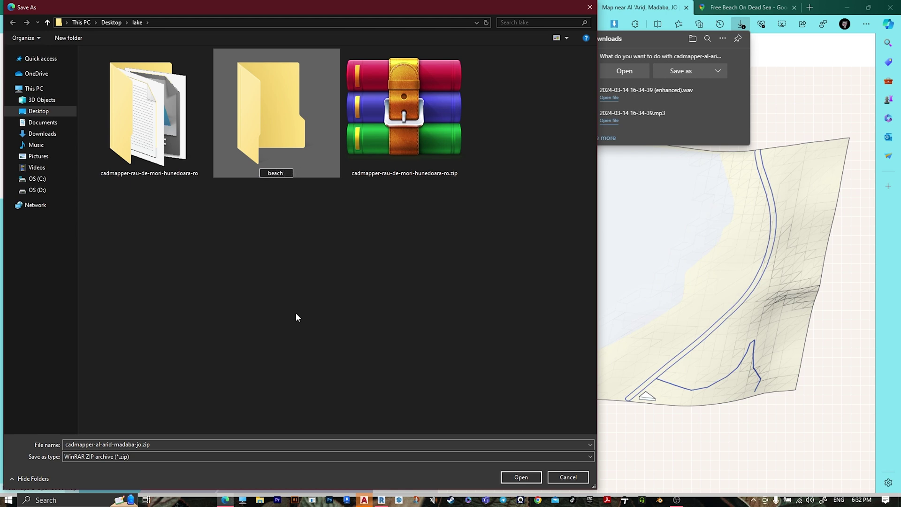
key("Return")
key("Return")
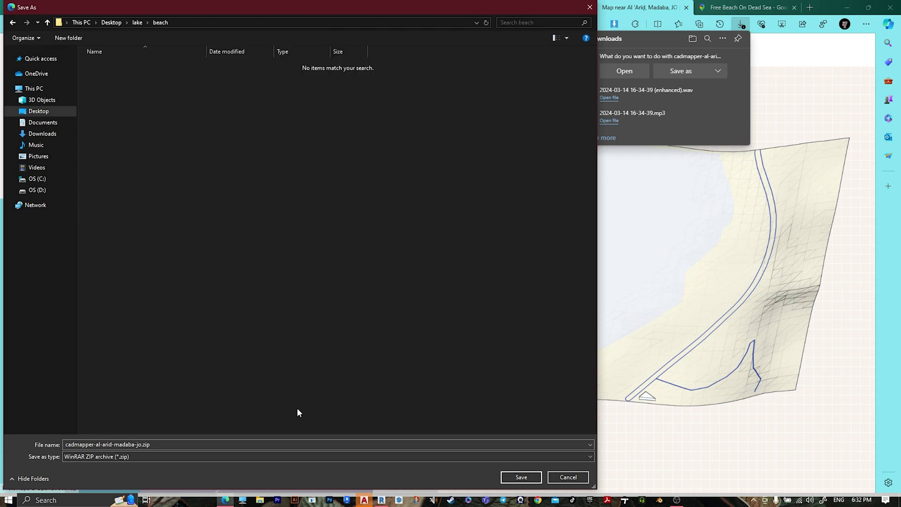
left_click(521, 477)
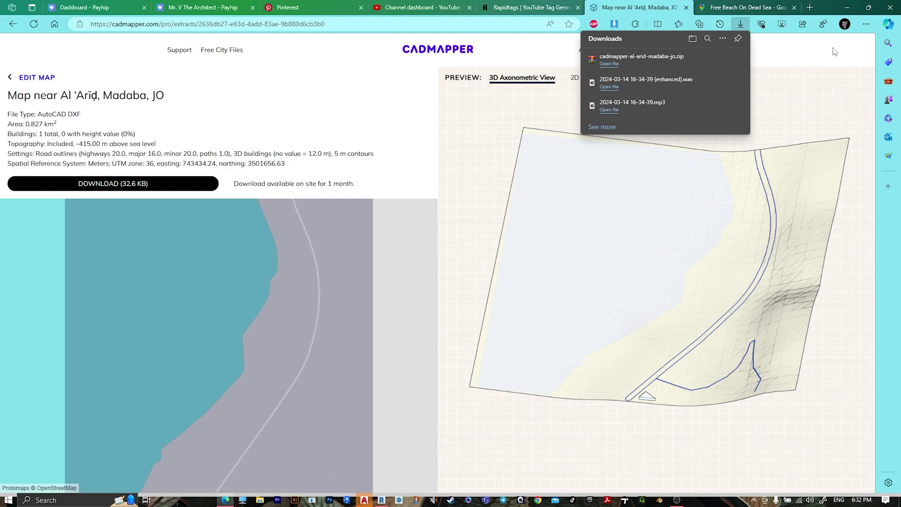
Step: Switch to the lake folder in File Explorer, show its contents as extra large icons and open the beach folder
left_click(845, 8)
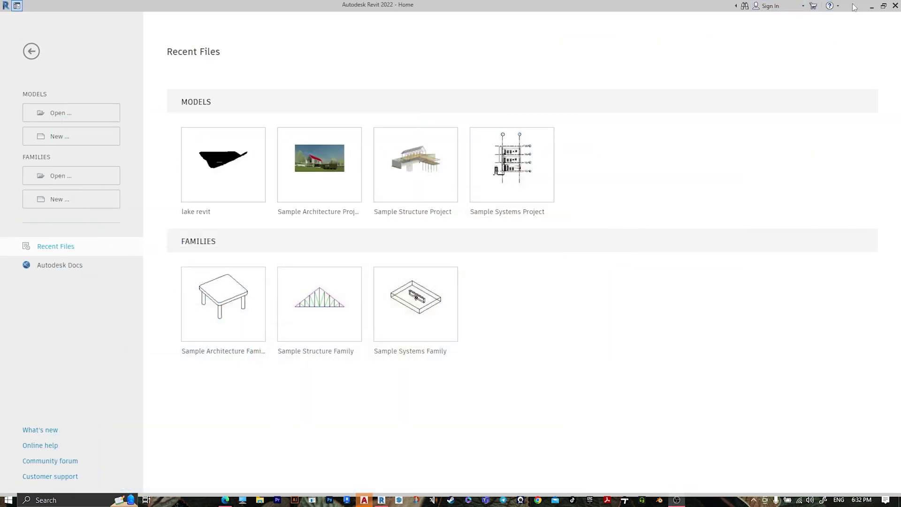
left_click(872, 6)
left_click(869, 5)
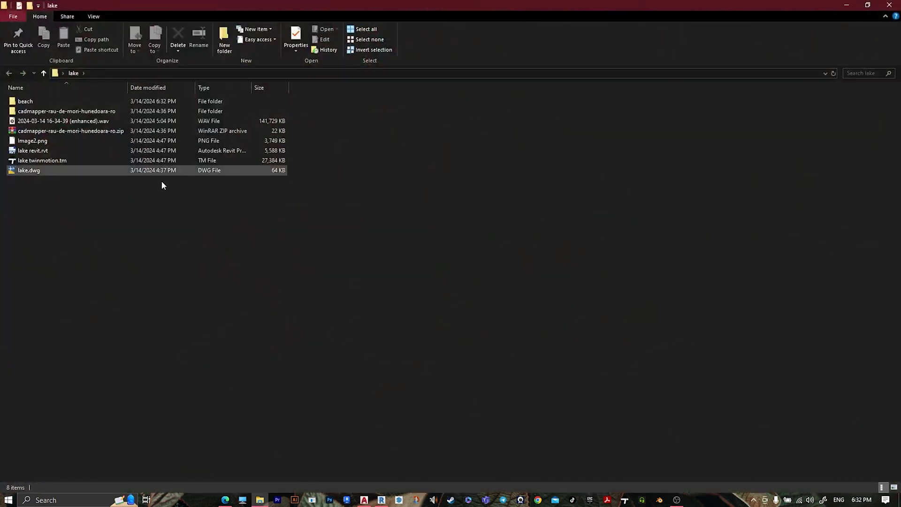
right_click(120, 220)
left_click(221, 213)
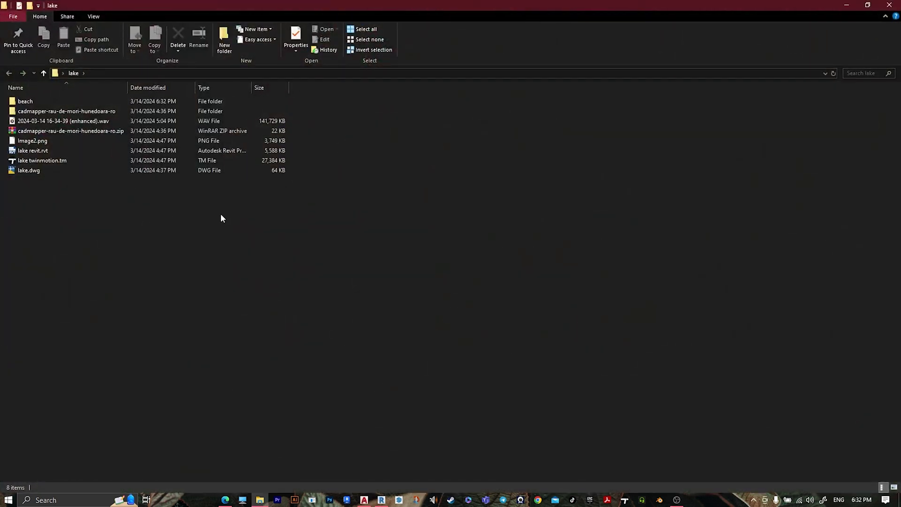
right_click(221, 214)
mouse_move(269, 217)
left_click(371, 221)
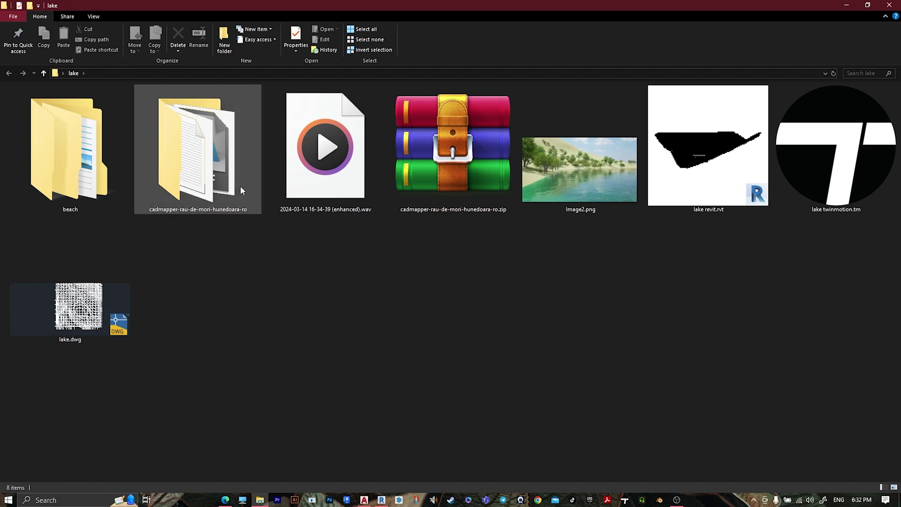
double_click(67, 172)
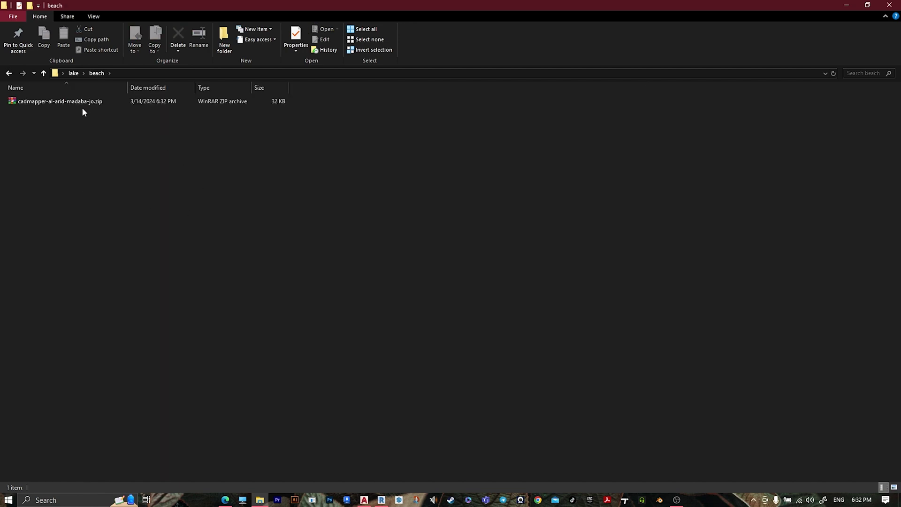
Step: Extract cadmapper-al-arid-madaba-jo.zip directly into the beach folder
left_click(65, 103)
right_click(66, 104)
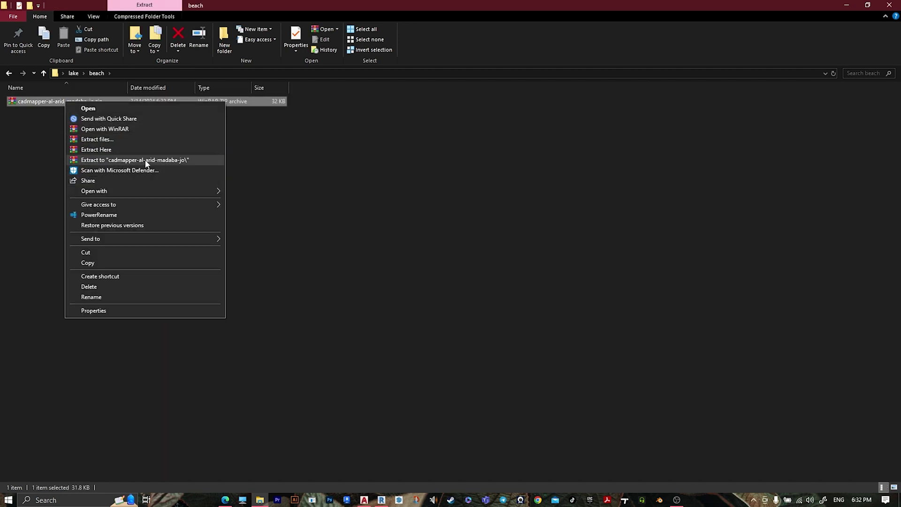
left_click(96, 150)
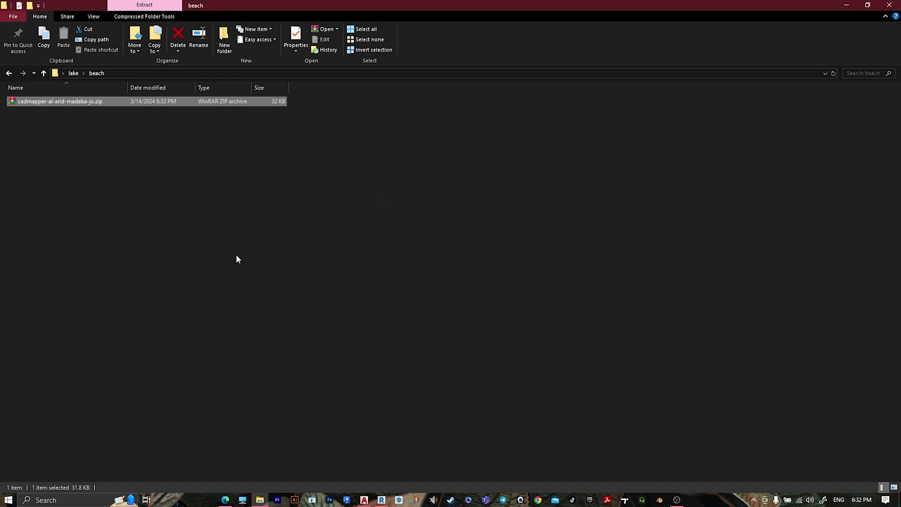
Step: In the extracted folder, show extra large icons and open cadmapper-al-arid-madaba-jo.dxf in AutoCAD
double_click(56, 101)
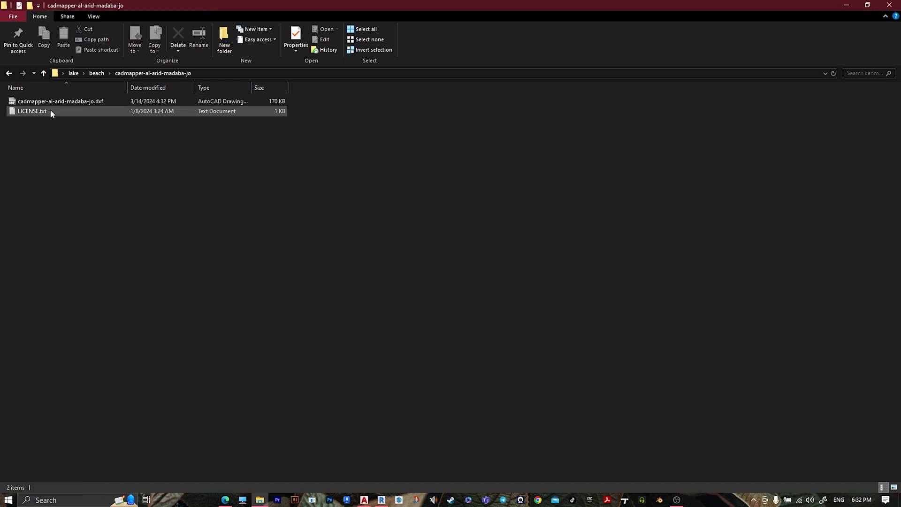
right_click(74, 188)
mouse_move(95, 193)
left_click(211, 194)
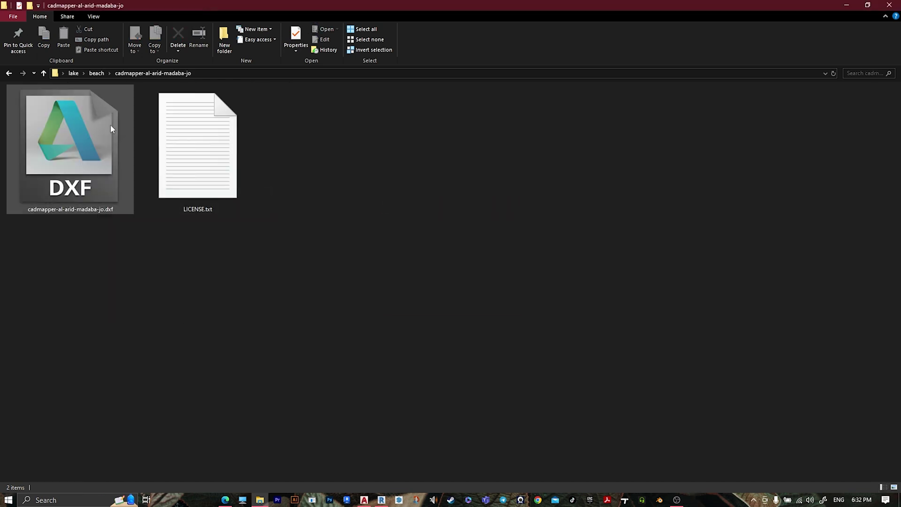
left_click(81, 120)
double_click(81, 120)
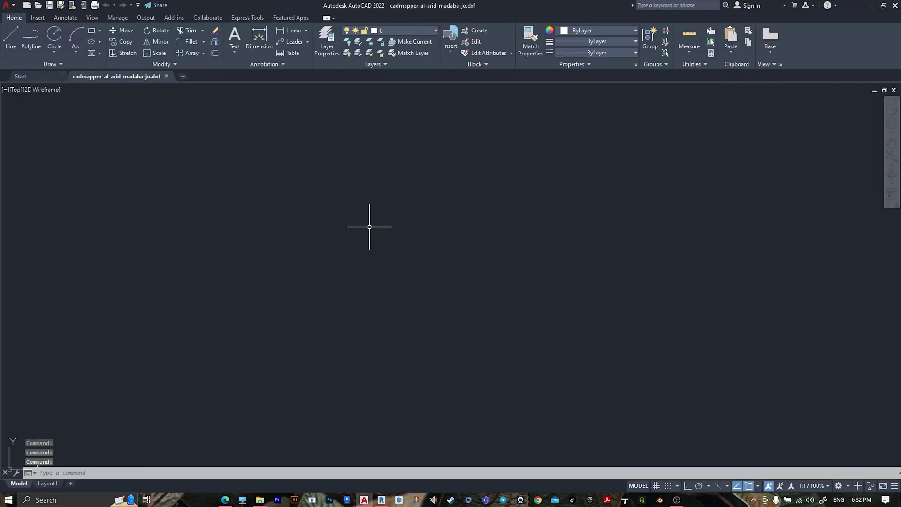
Step: Examine the full extent of the terrain grid and contour lines in the drawing
scroll(589, 264, "down", 8)
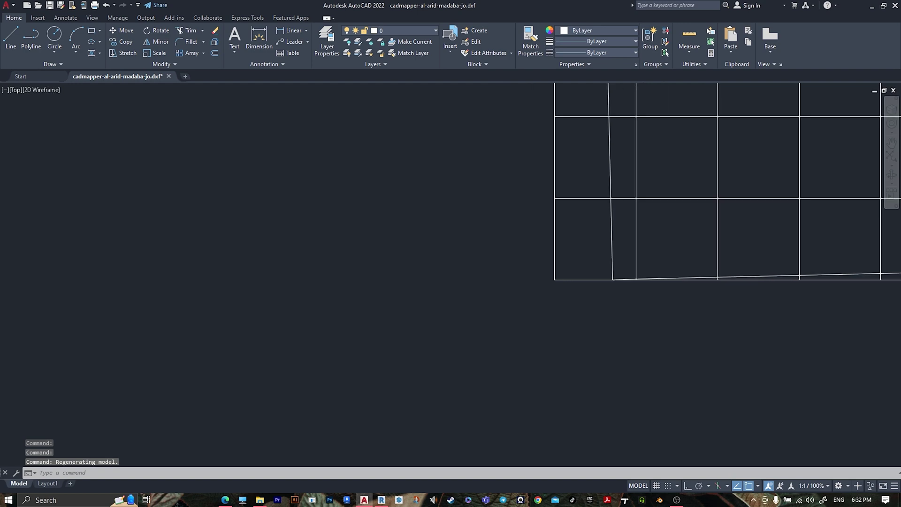
middle_click_drag(704, 205, 421, 332)
scroll(441, 316, "down", 5)
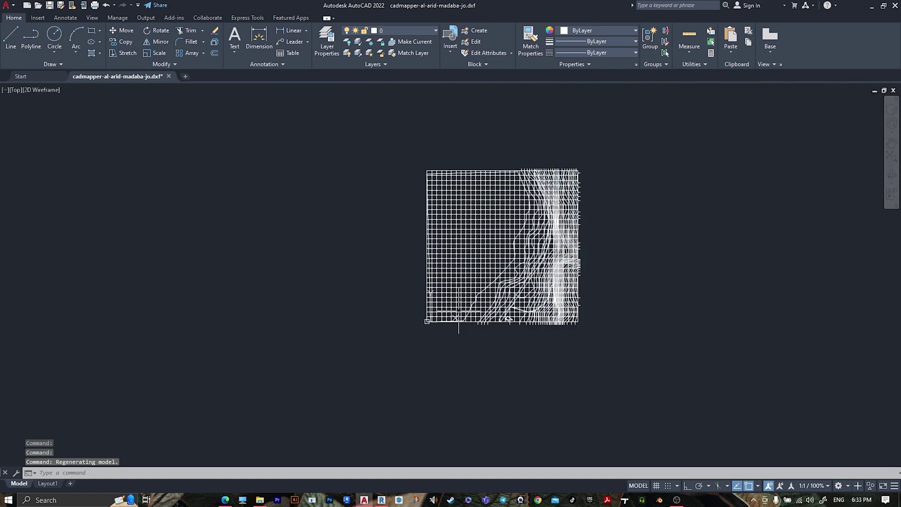
middle_click_drag(558, 239, 504, 279)
left_click(714, 181)
key("Escape")
key("Escape")
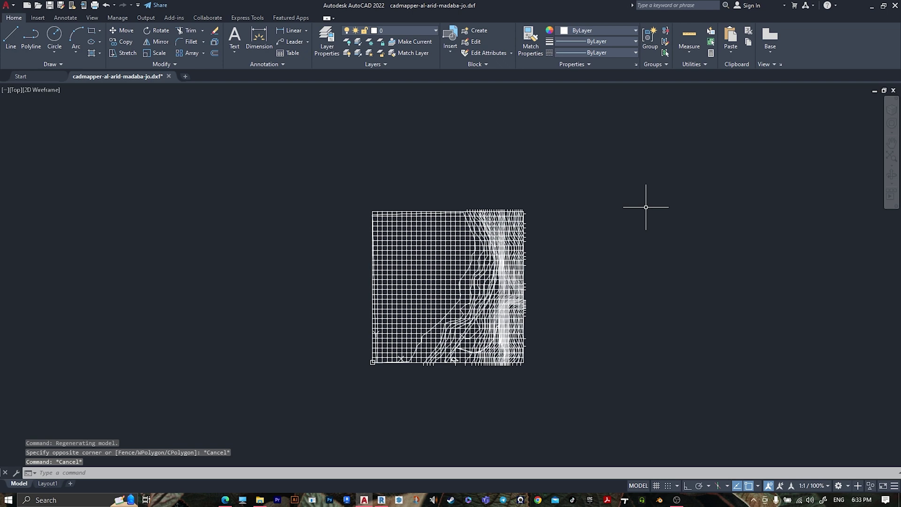
Step: Save the drawing as an AutoCAD 2018 DWG named beach in the Desktop folder lake/beach
key("ctrl+s")
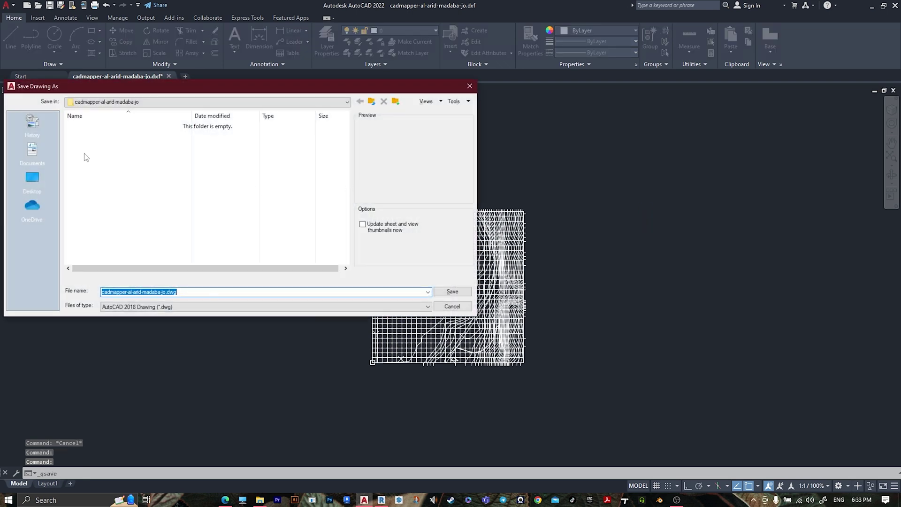
left_click(28, 183)
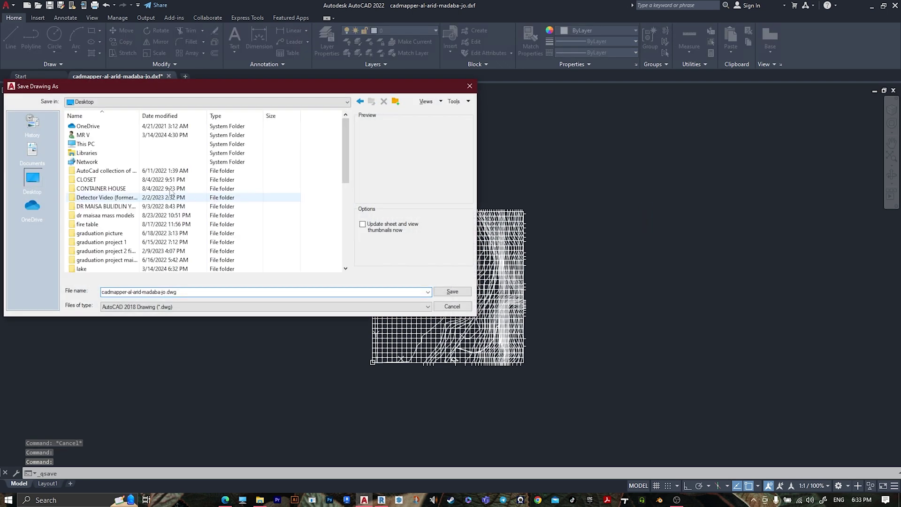
key("l")
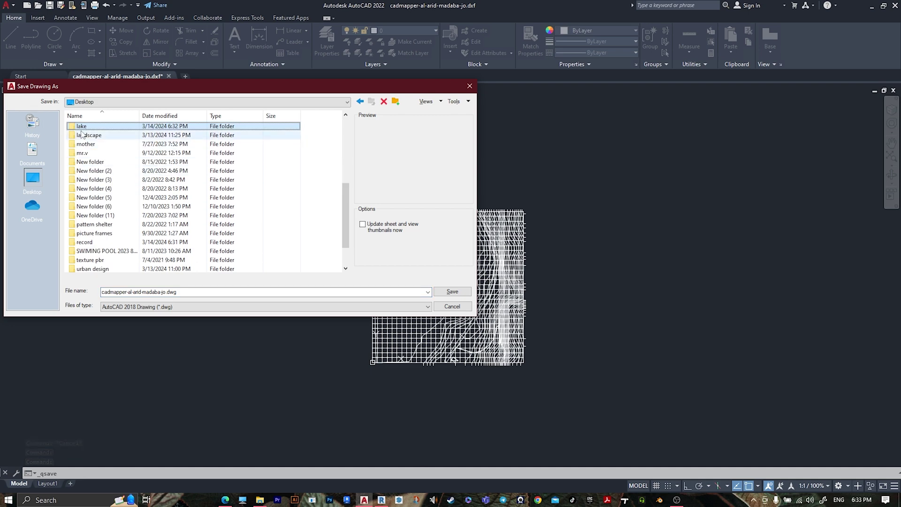
double_click(98, 126)
double_click(89, 126)
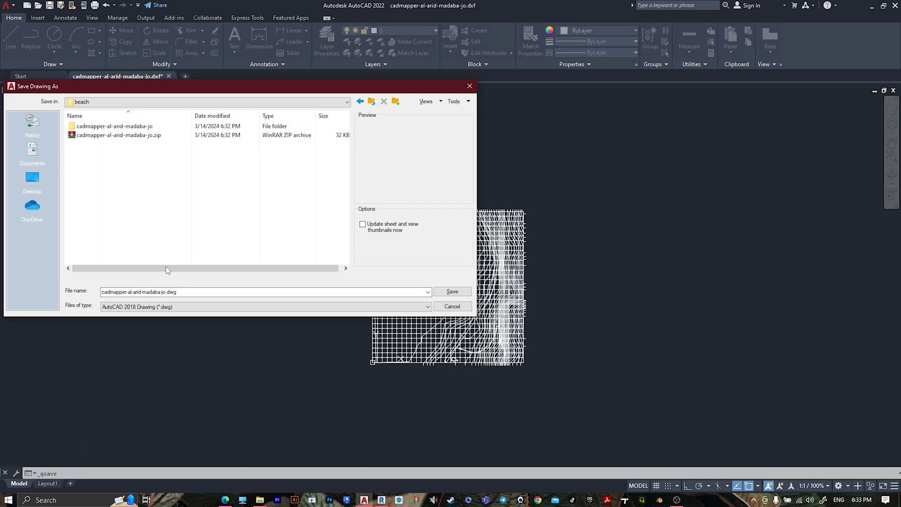
left_click(185, 292)
type("beach")
key("Return")
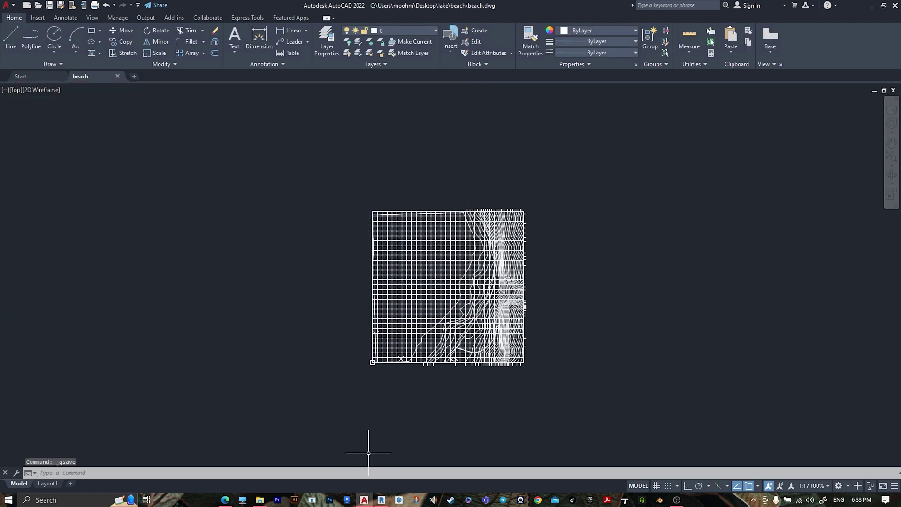
Step: Switch to Revit and create a new project from the Metric-Architectural Template
left_click(382, 500)
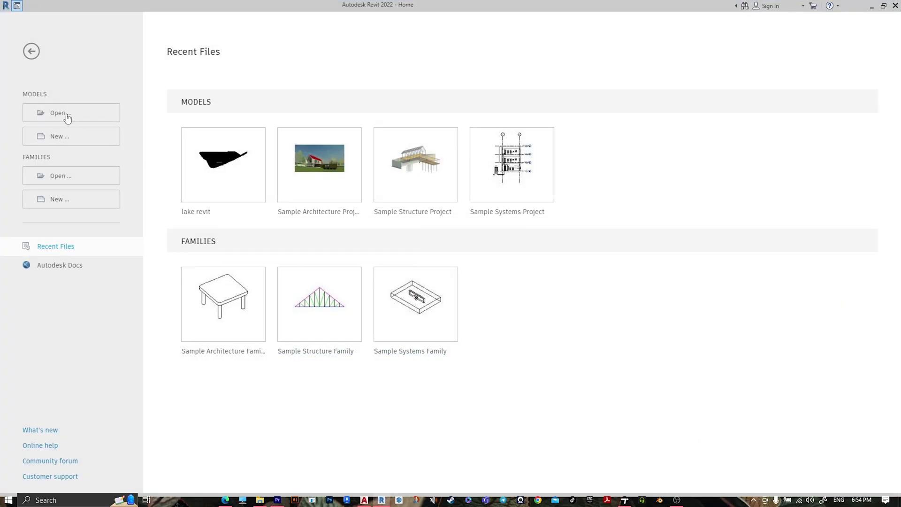
left_click(54, 137)
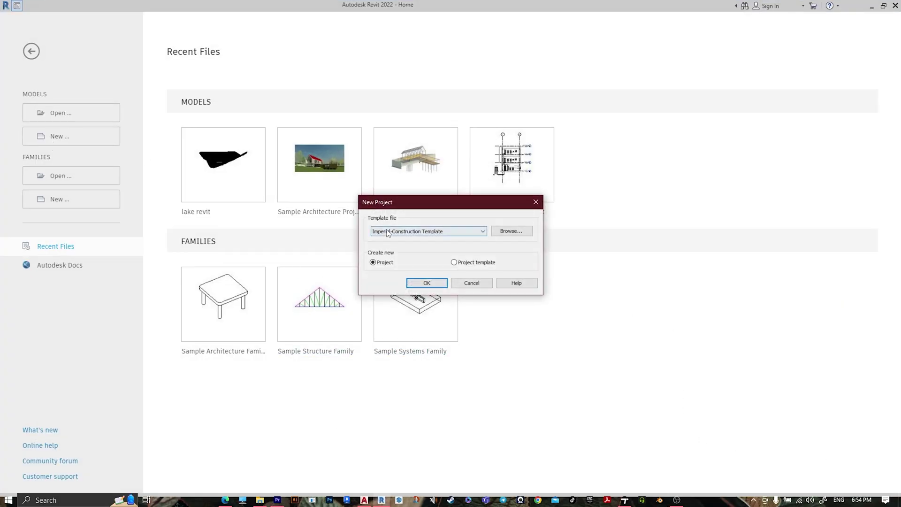
left_click(398, 232)
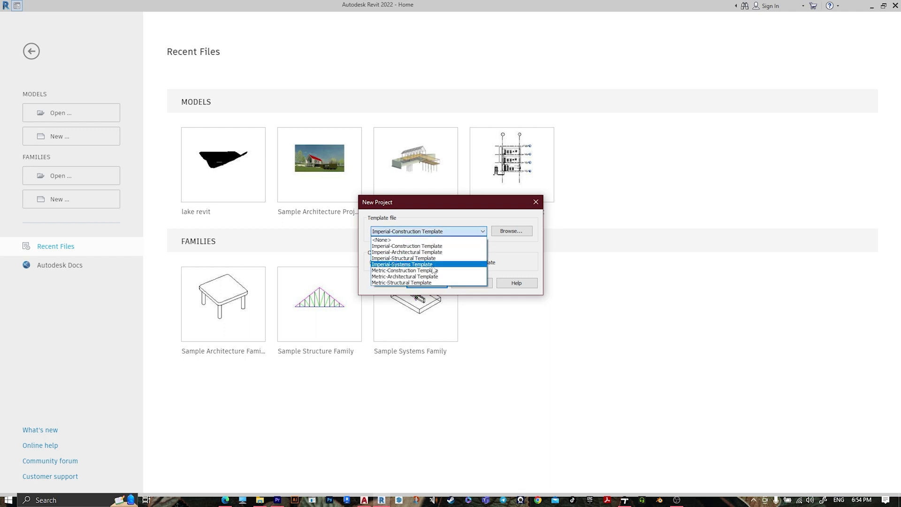
left_click(388, 276)
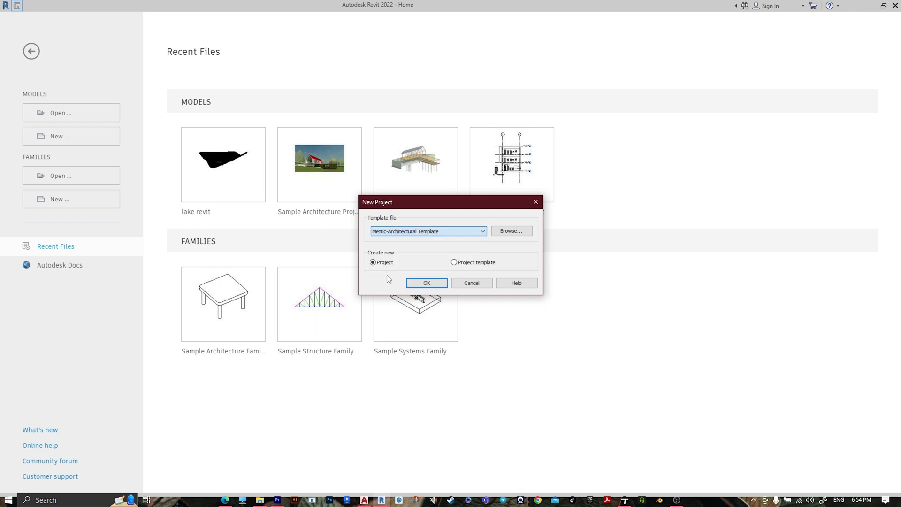
left_click(445, 284)
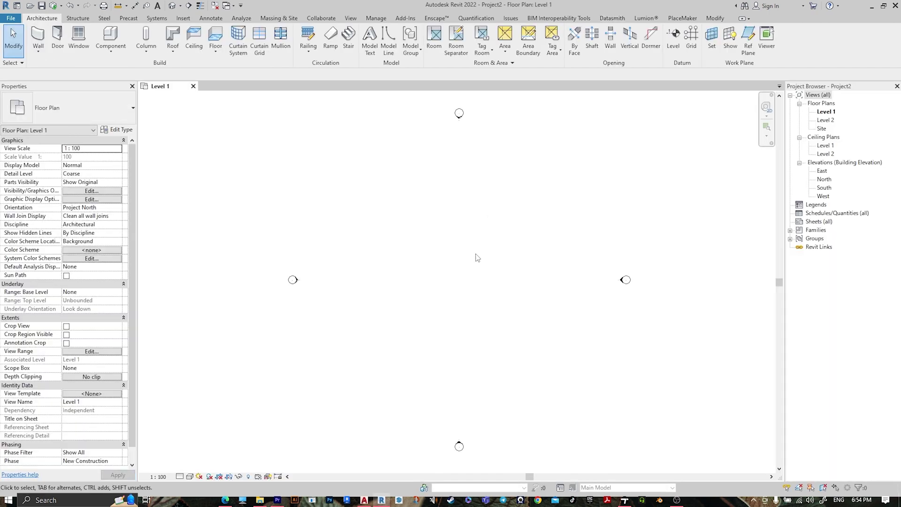
Step: Set the project's length units to meters and adjust their decimal rounding
key("u")
key("n")
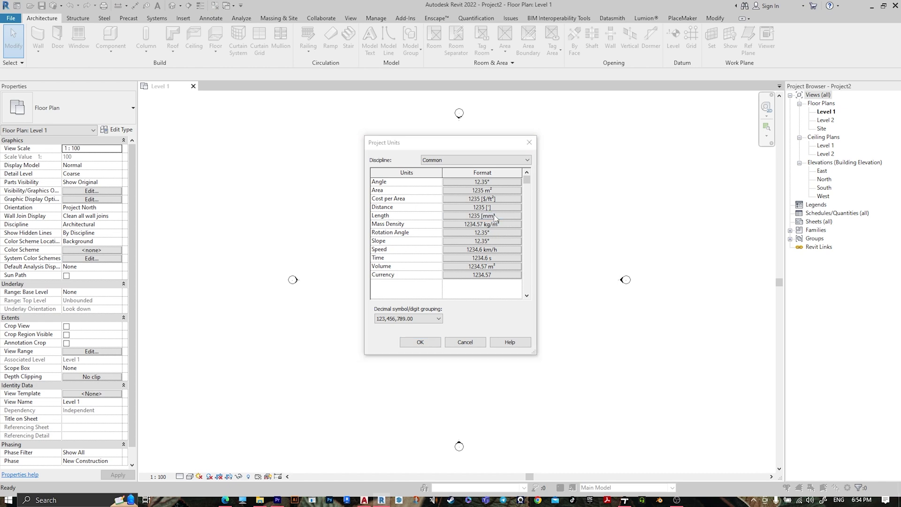
left_click(482, 215)
left_click(474, 199)
left_click(452, 232)
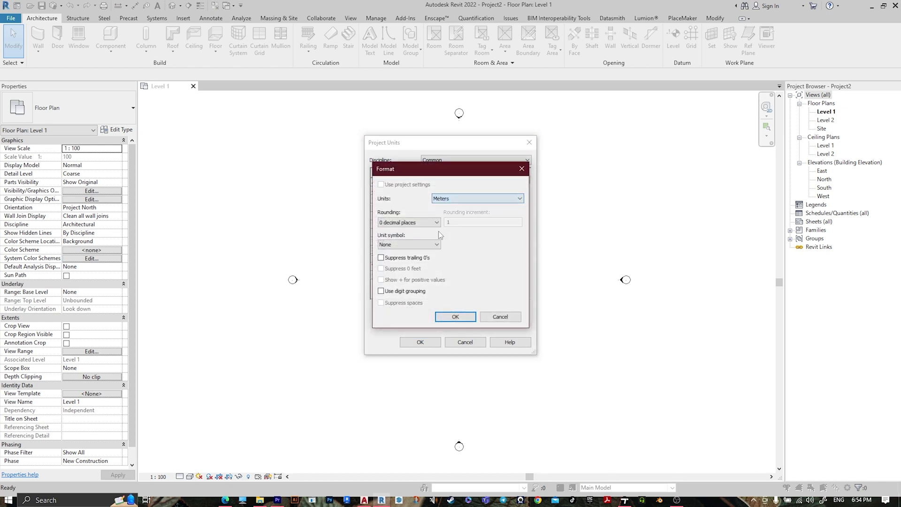
left_click(409, 223)
left_click(397, 261)
left_click(455, 317)
left_click(418, 343)
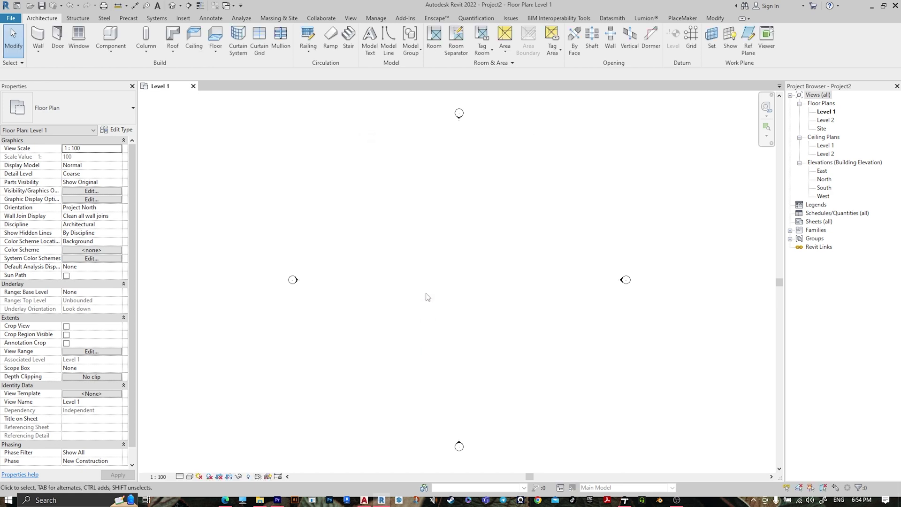
Step: Import the CAD file beach.dwg into Level 1 with meter as the import unit
left_click(183, 17)
left_click(287, 40)
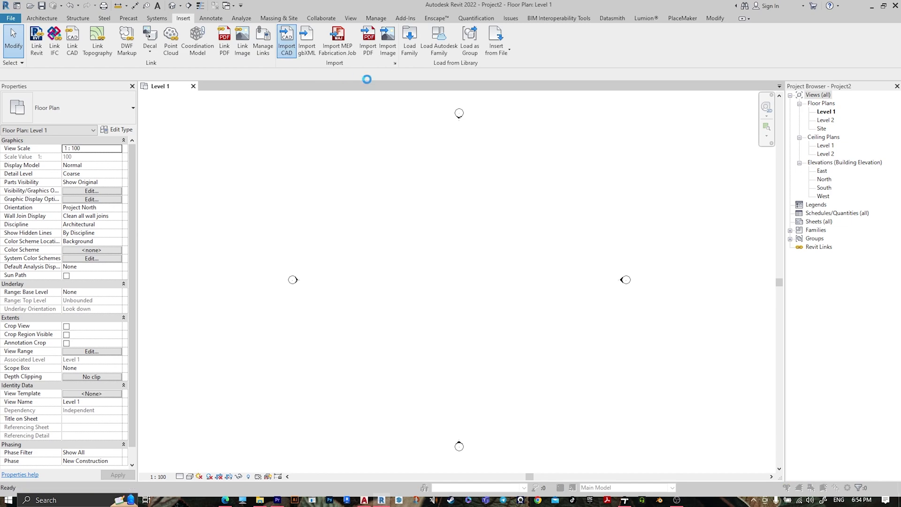
left_click(122, 137)
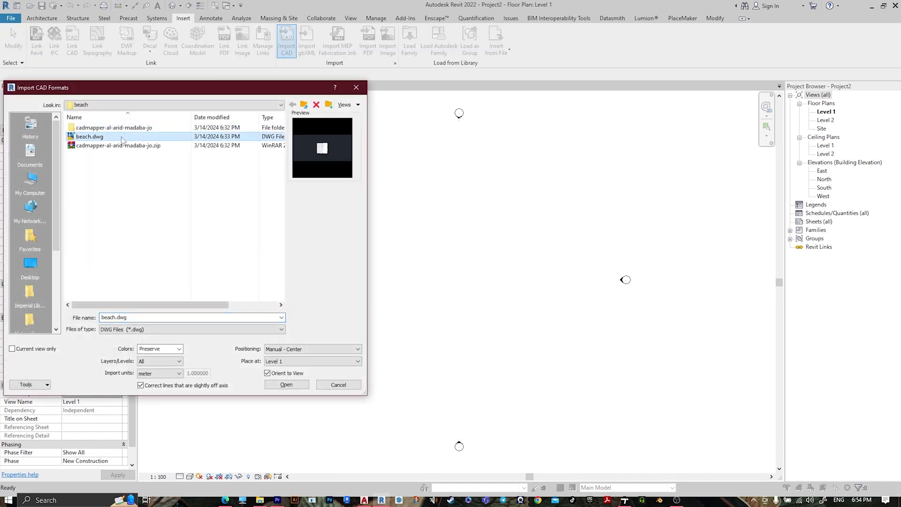
left_click(161, 374)
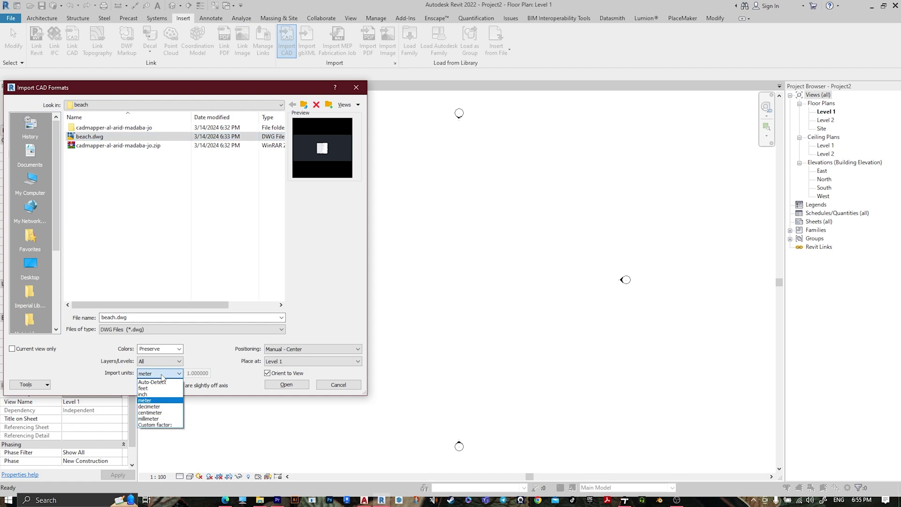
left_click(146, 401)
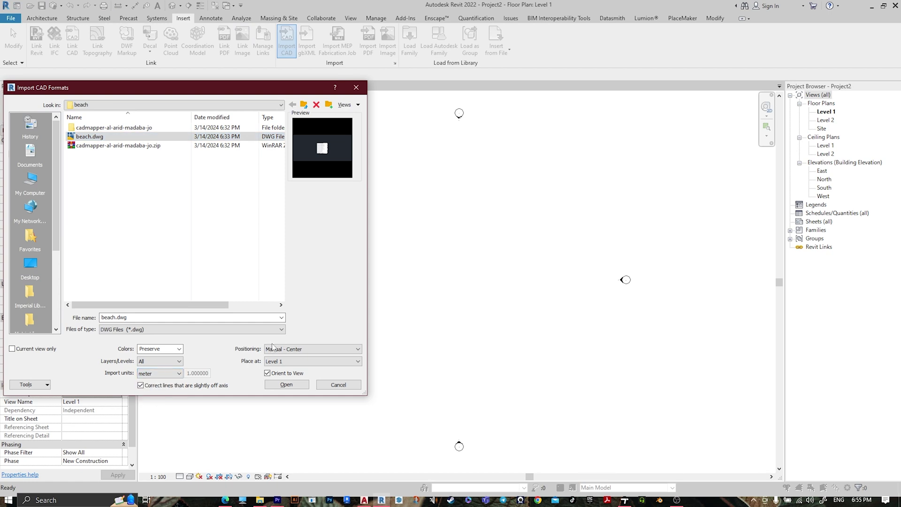
left_click(290, 385)
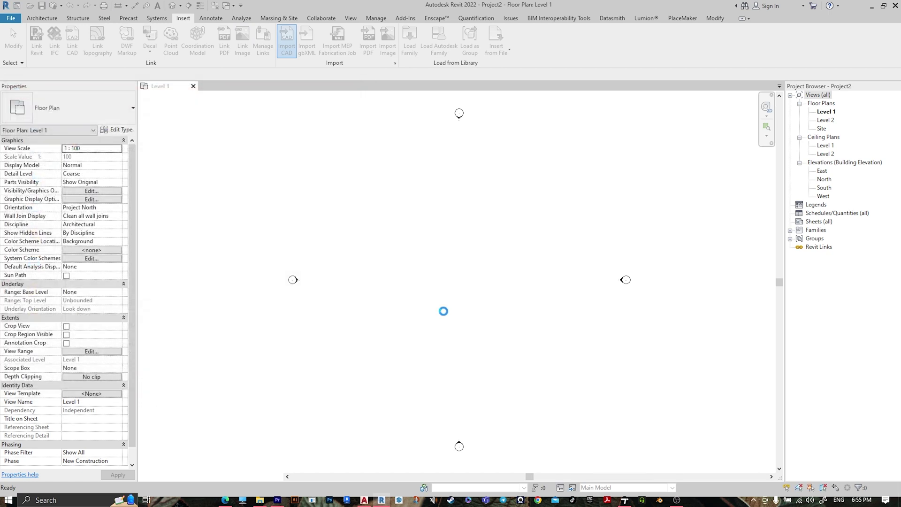
left_click(470, 299)
scroll(493, 258, "down", 6)
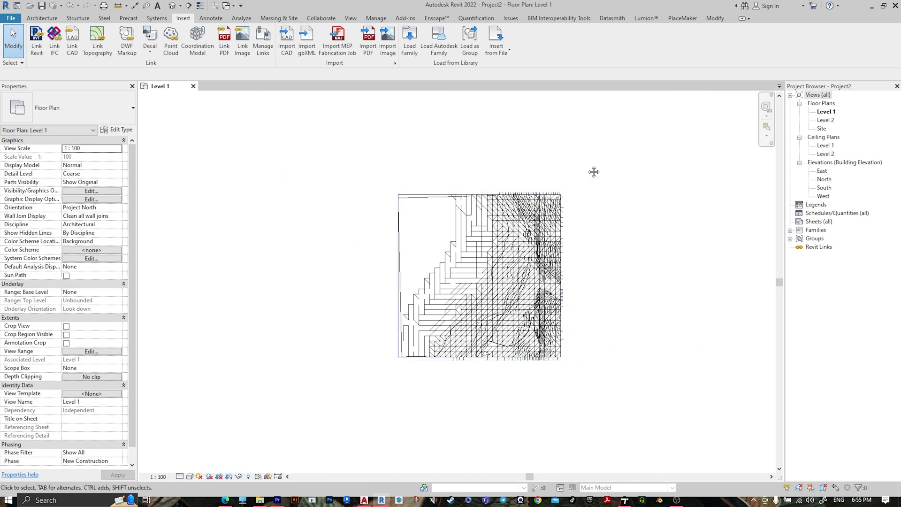
middle_click_drag(594, 172, 564, 190)
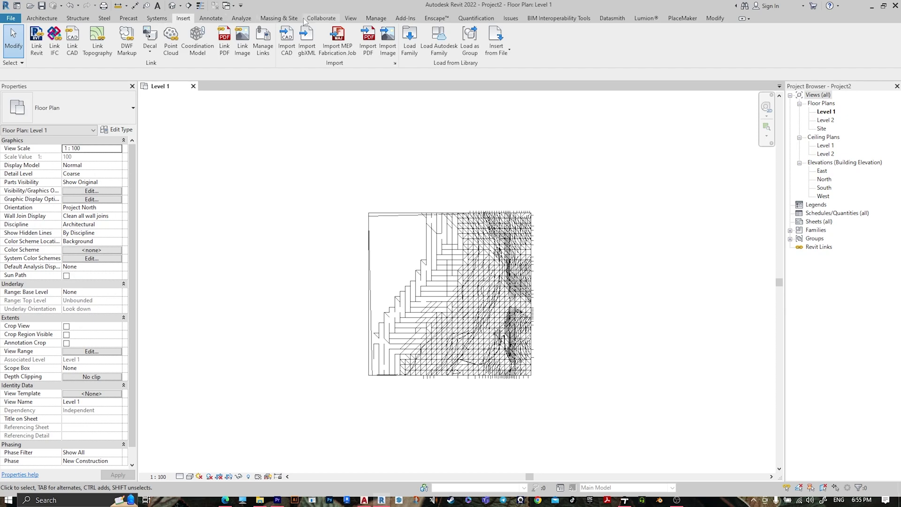
Step: Create a toposurface from the imported beach.dwg using only its contours and topography layers
left_click(278, 18)
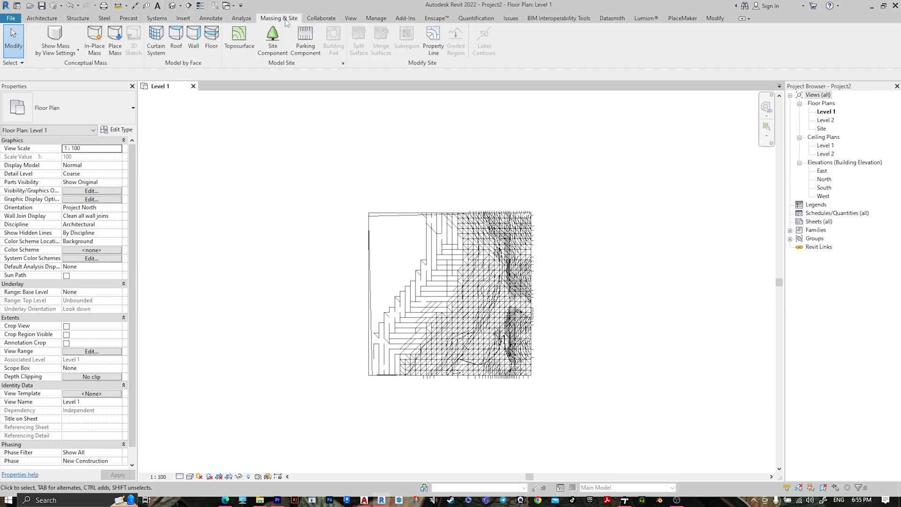
left_click(246, 42)
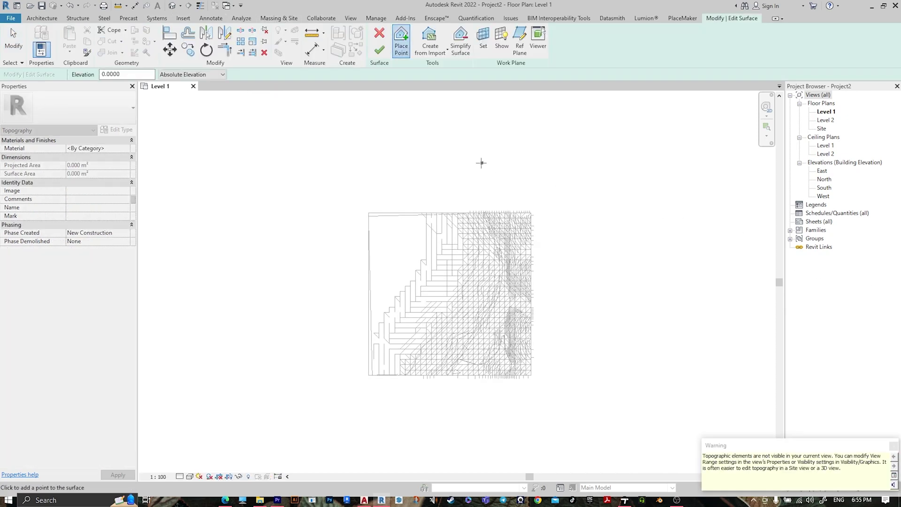
left_click(425, 56)
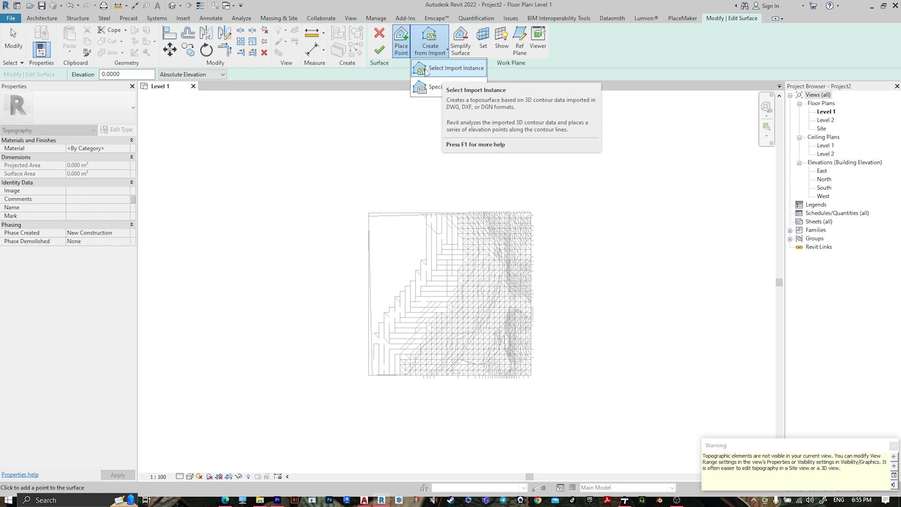
left_click(425, 69)
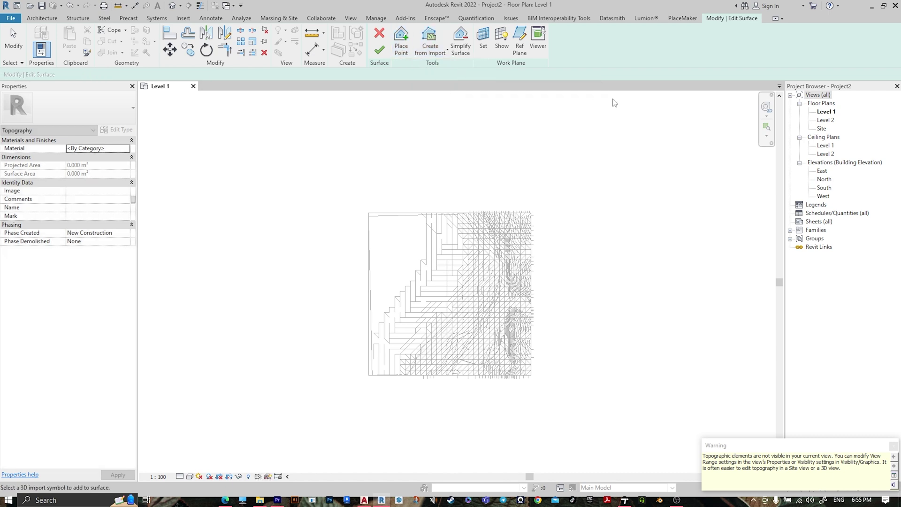
left_click(410, 213)
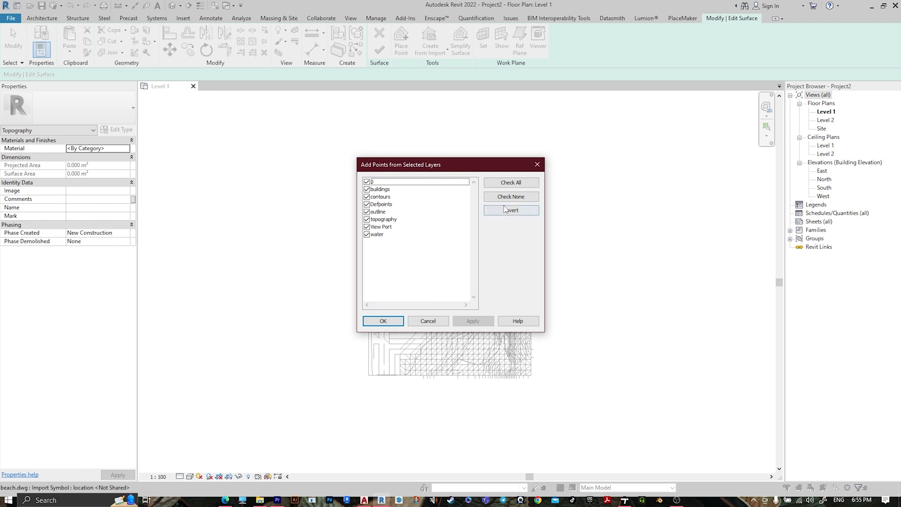
left_click(513, 197)
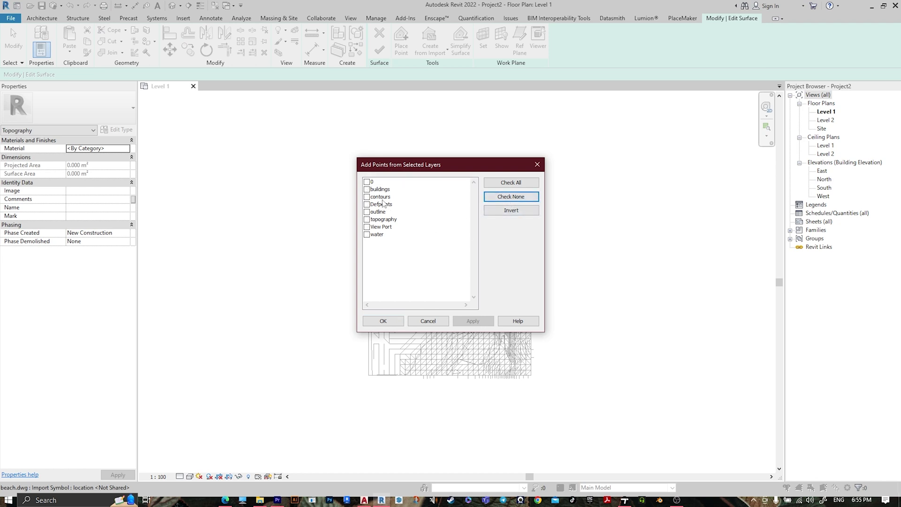
left_click(367, 198)
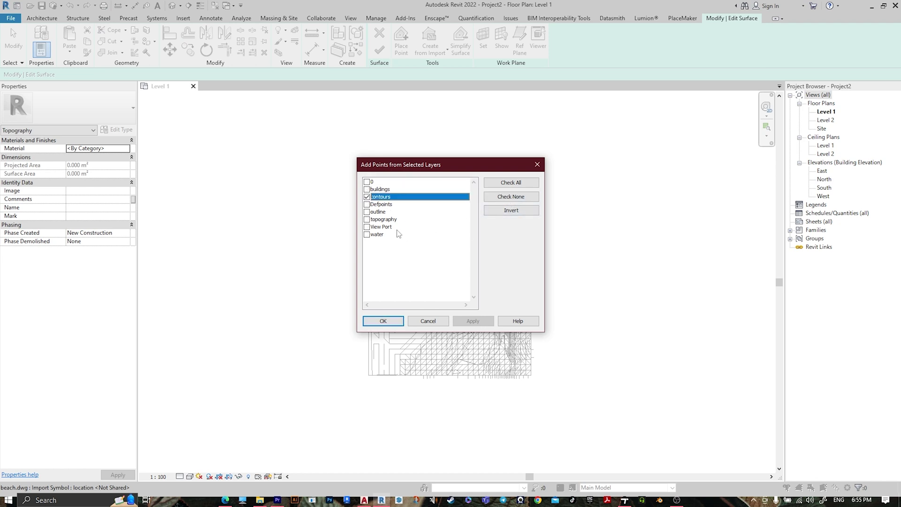
left_click(367, 219)
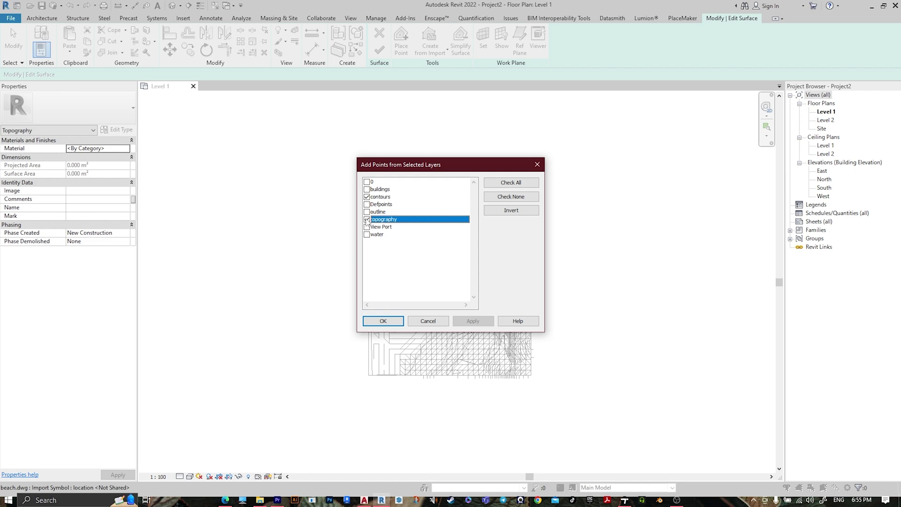
left_click(396, 319)
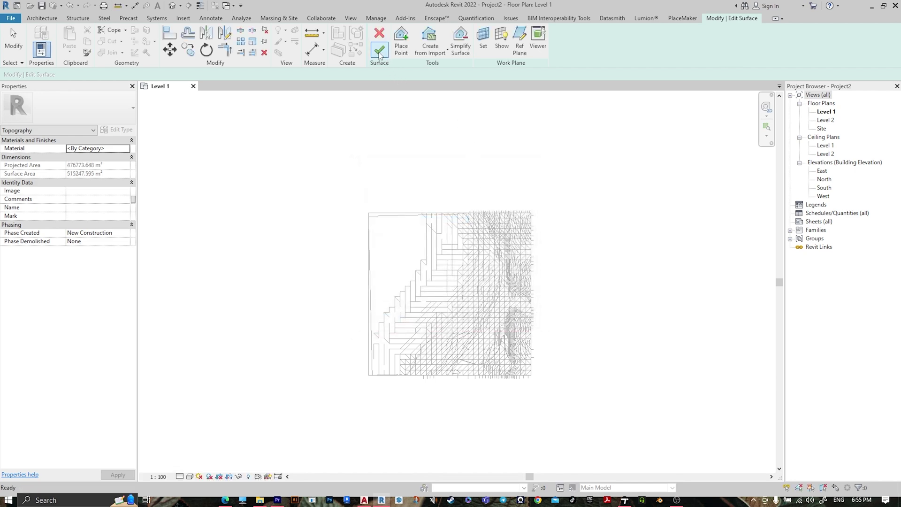
left_click(379, 49)
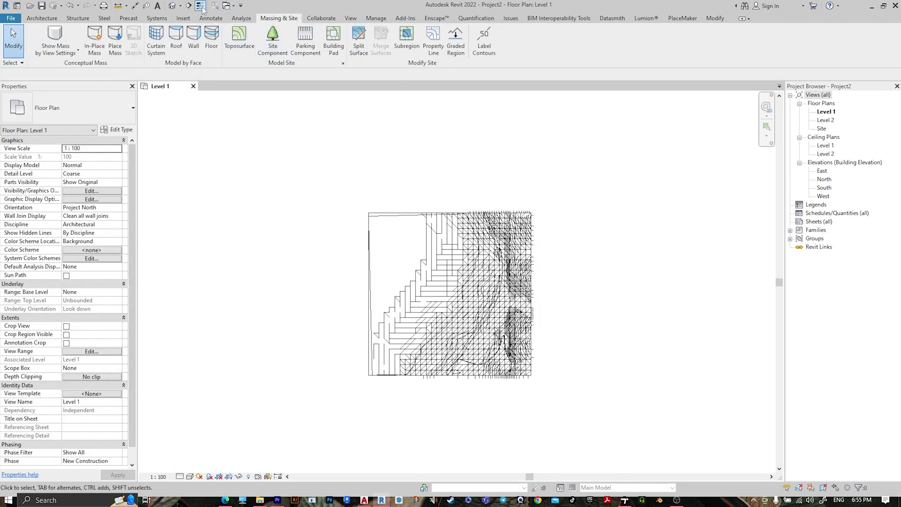
Step: In the default 3D view, delete all layers of the imported beach.dwg except water
left_click(173, 6)
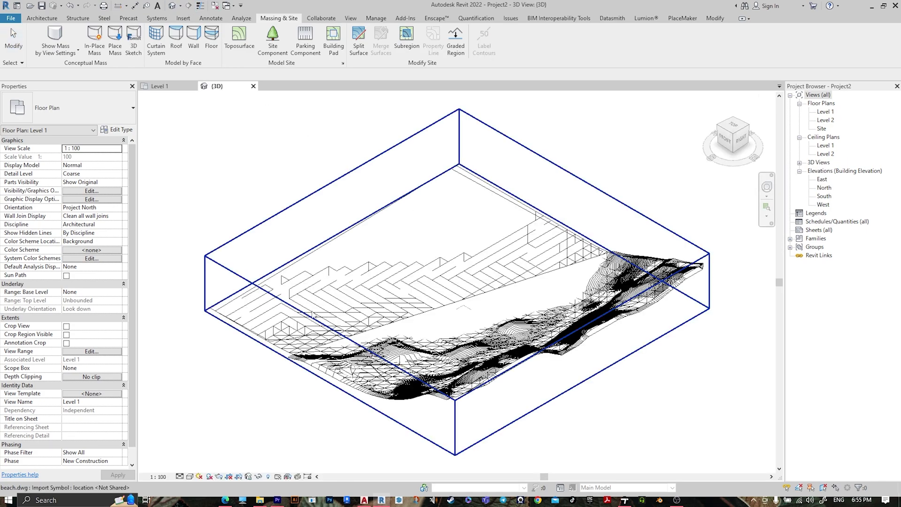
middle_click_drag(364, 277, 315, 347, "shift")
left_click(332, 219)
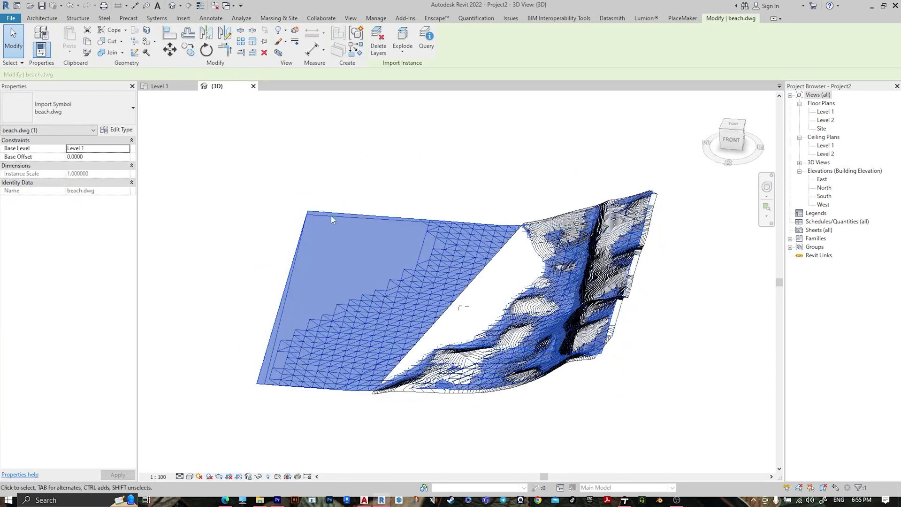
left_click(378, 47)
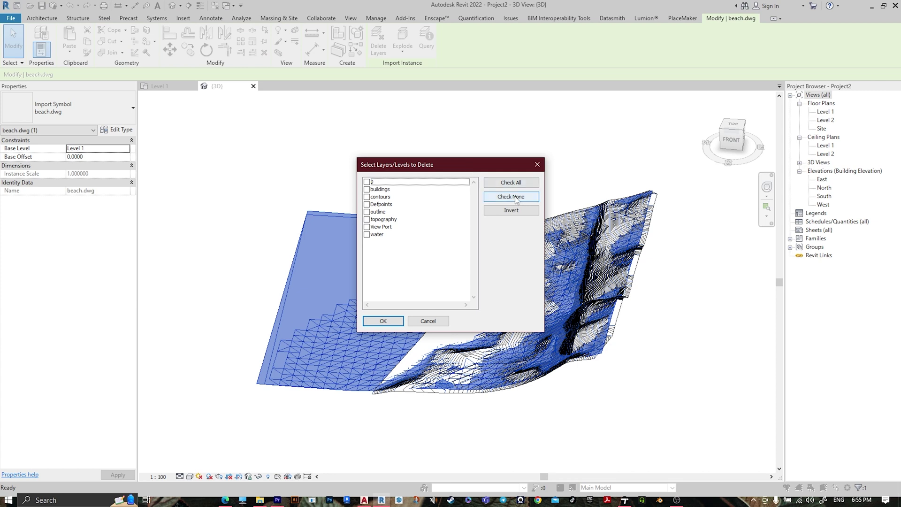
left_click(516, 199)
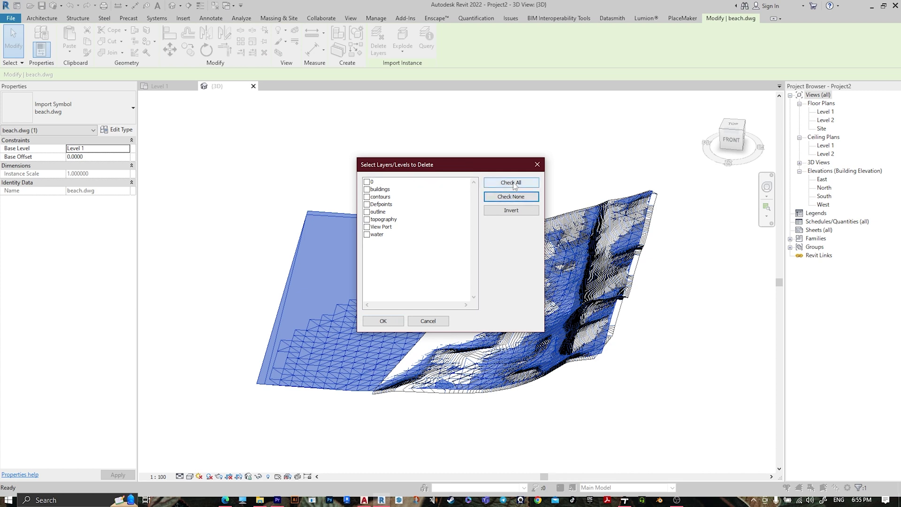
left_click(510, 184)
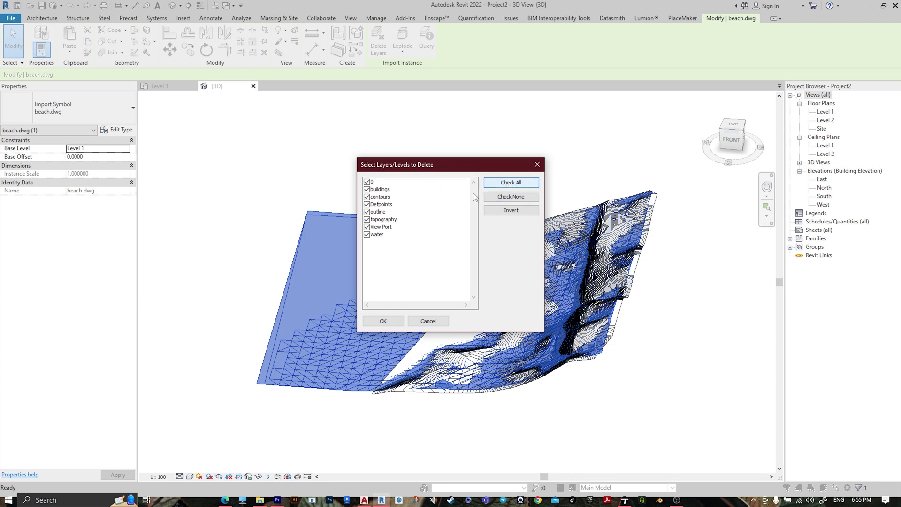
left_click(367, 234)
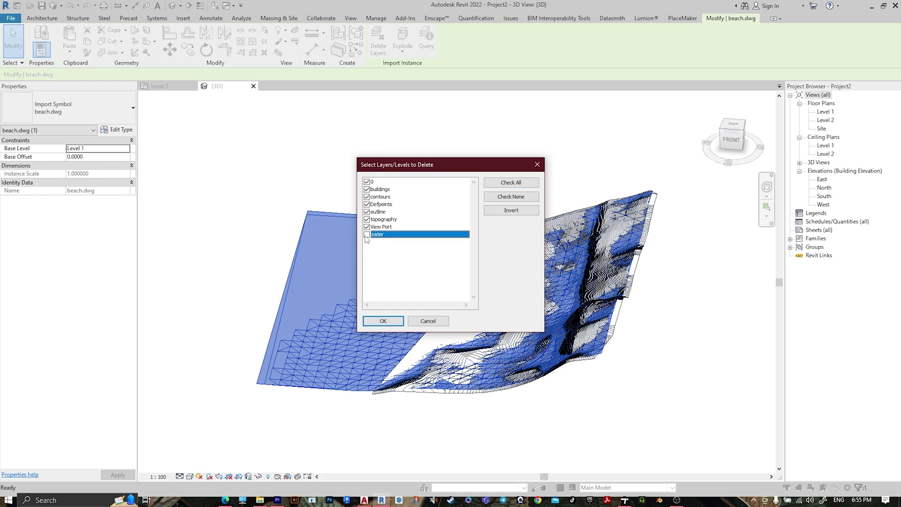
left_click(384, 321)
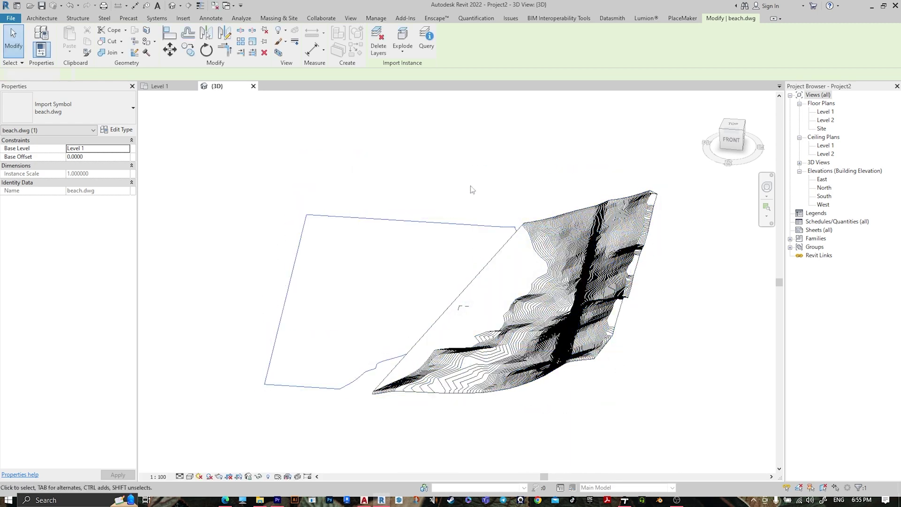
left_click(349, 233)
Step: Create a second toposurface from the imported beach.dwg using its water layer, and finish the surface
middle_click_drag(349, 234, 313, 203, "shift")
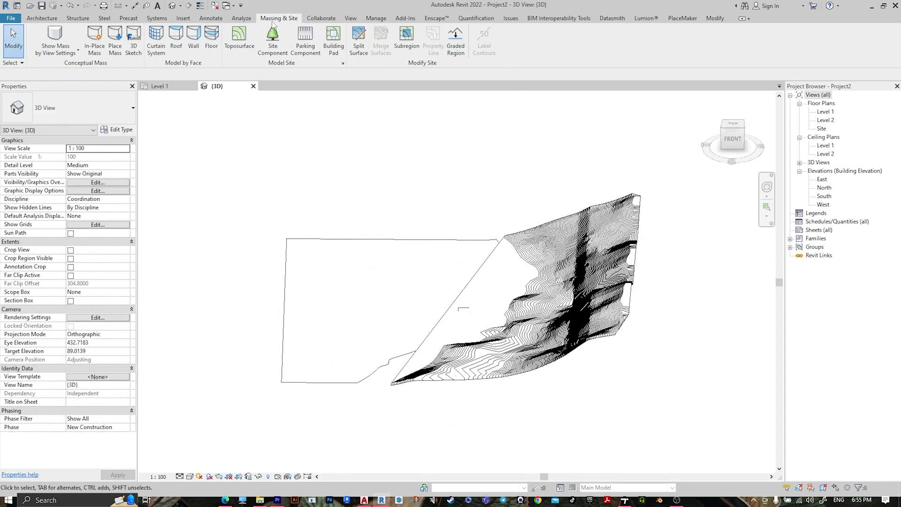
left_click(239, 37)
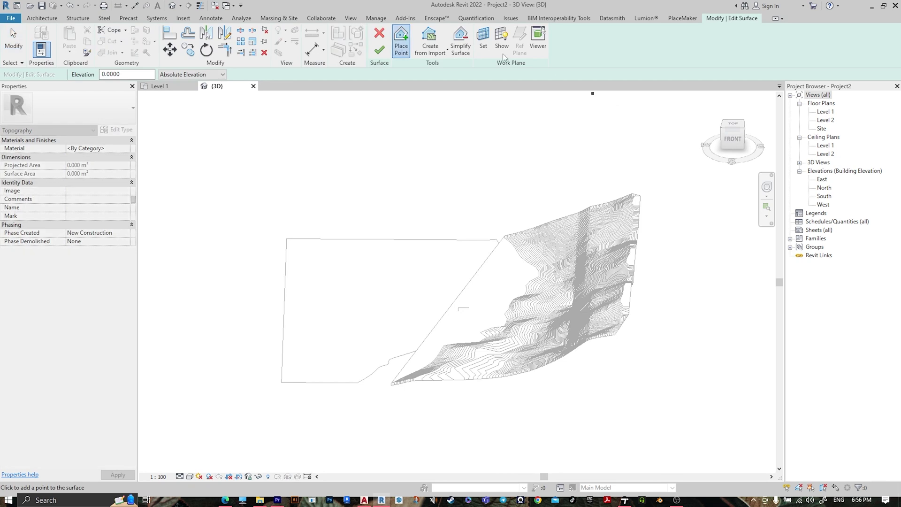
left_click(444, 54)
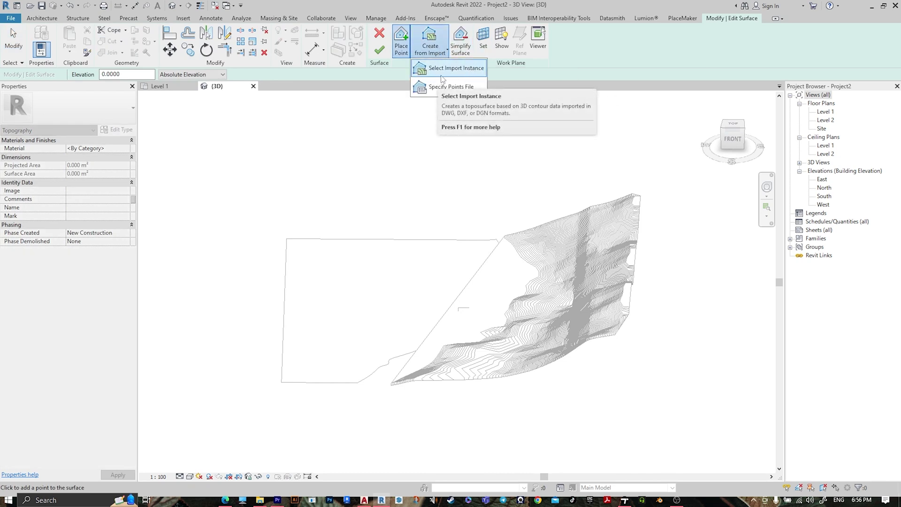
left_click(443, 69)
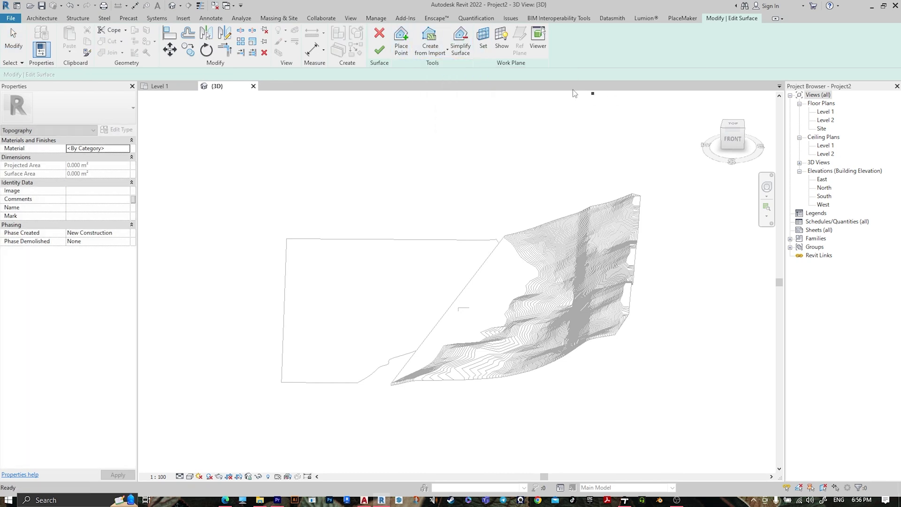
left_click(347, 244)
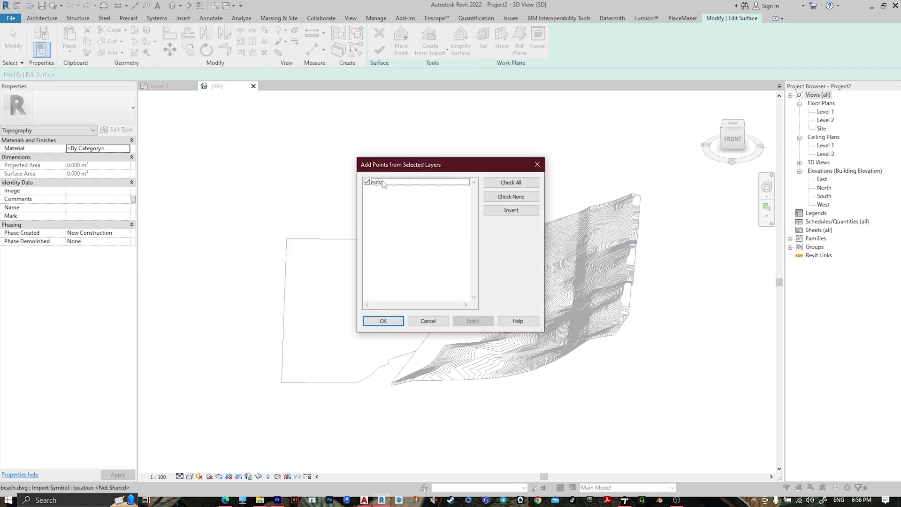
left_click(384, 321)
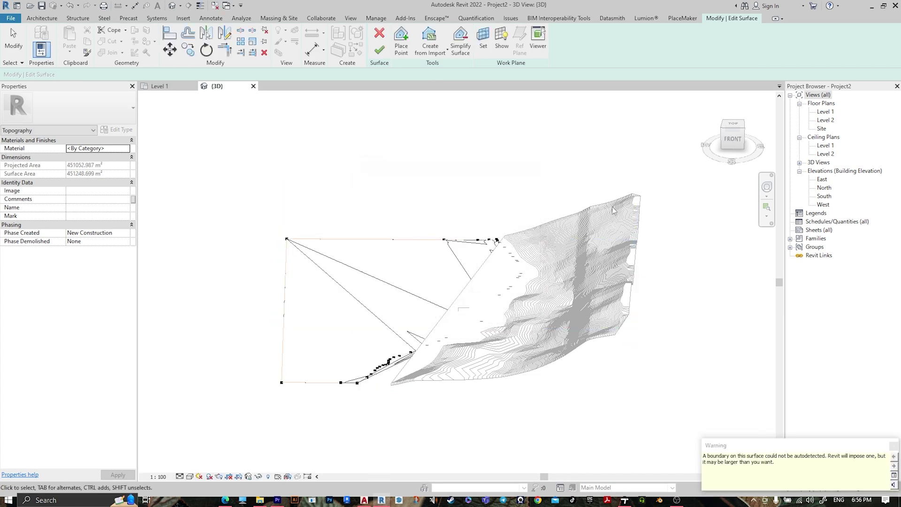
key("Escape")
left_click(383, 55)
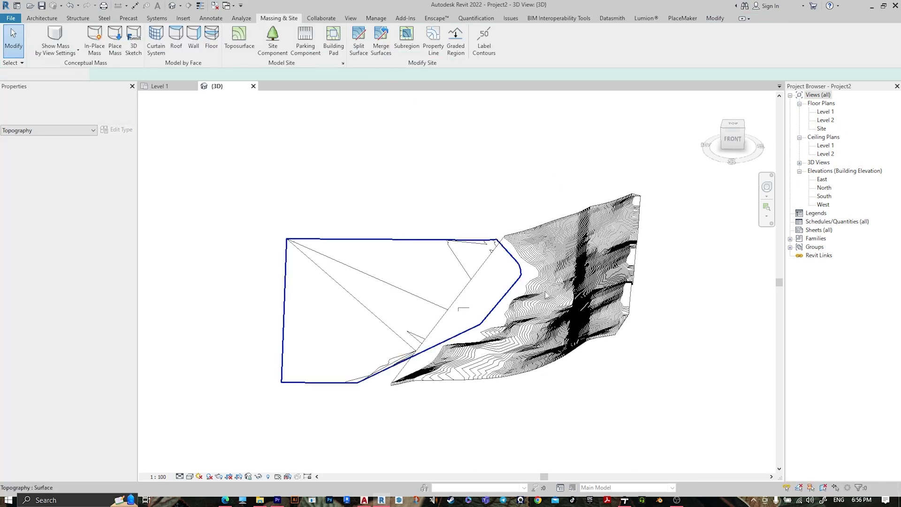
Step: Delete the imported beach.dwg from the Level 1 floor plan
middle_click_drag(451, 329, 425, 263, "shift")
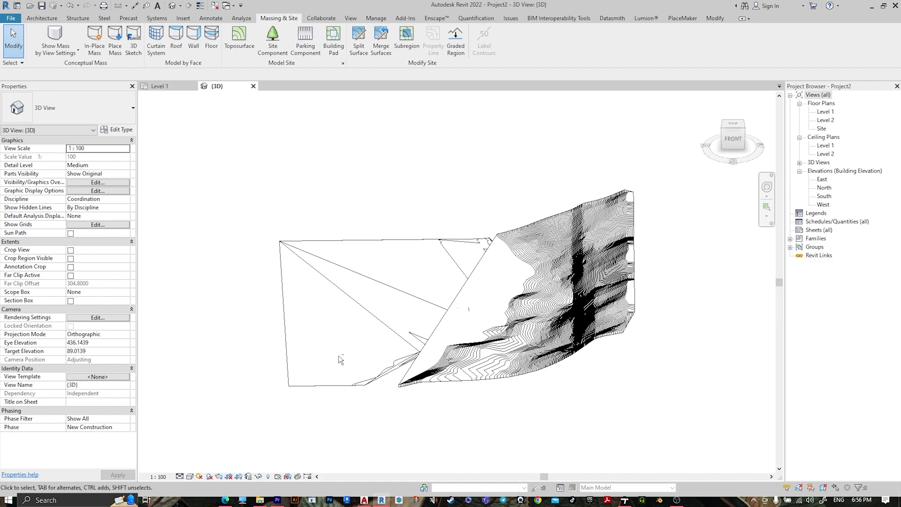
middle_click_drag(338, 337, 324, 241, "shift")
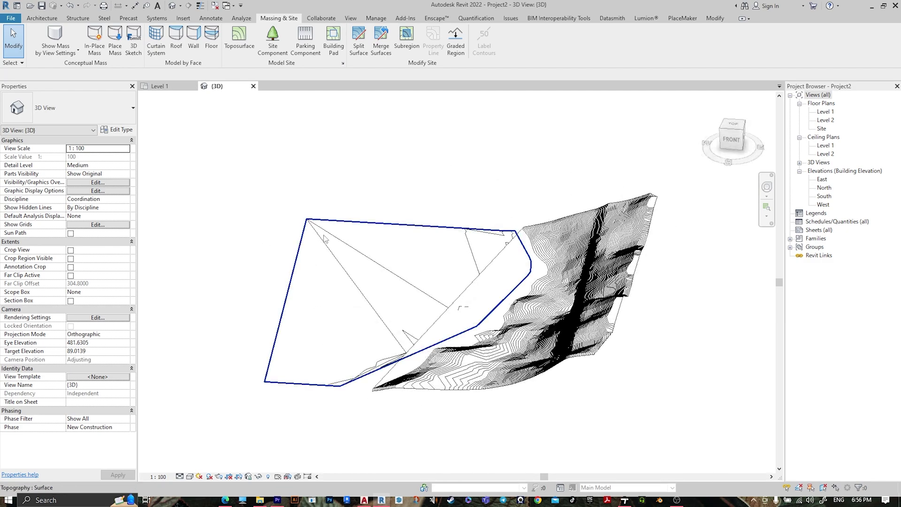
left_click(318, 259)
left_click(276, 230)
left_click(169, 88)
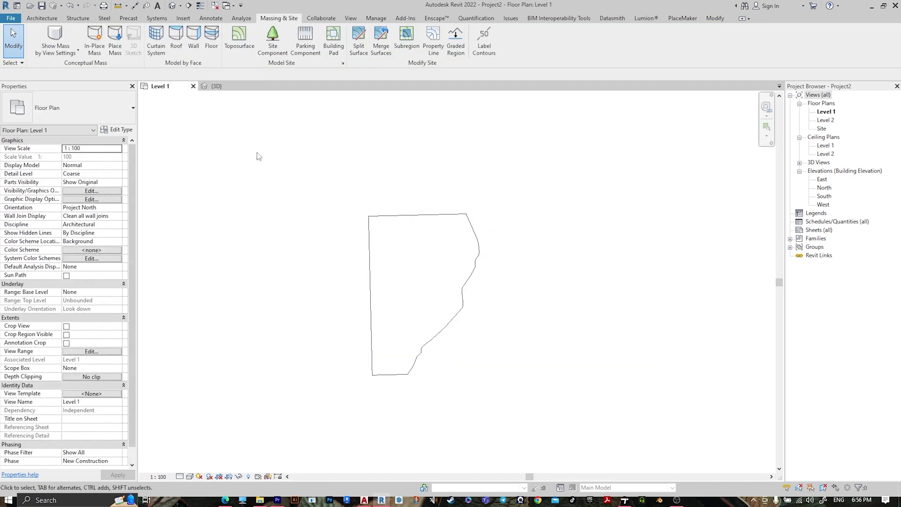
left_click(404, 219)
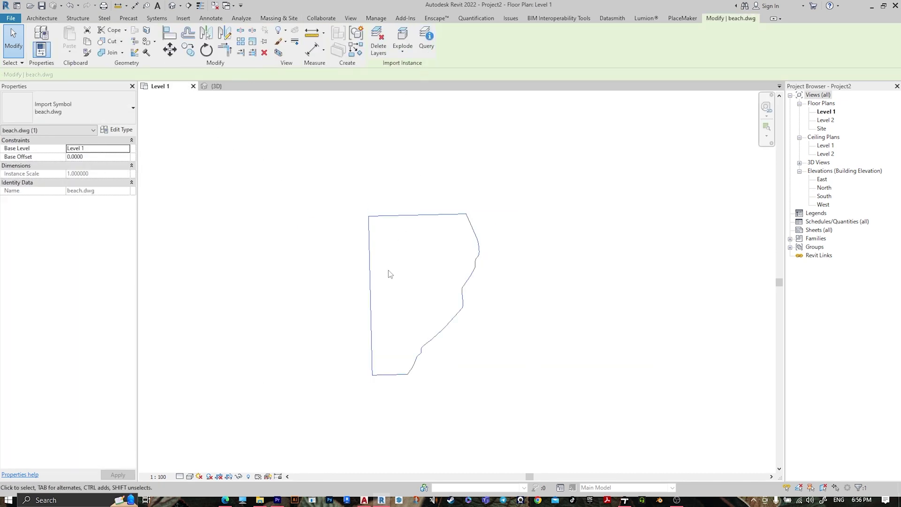
key("Delete")
Step: Return to the default 3D view and display the toposurfaces with a shaded visual style
left_click(216, 86)
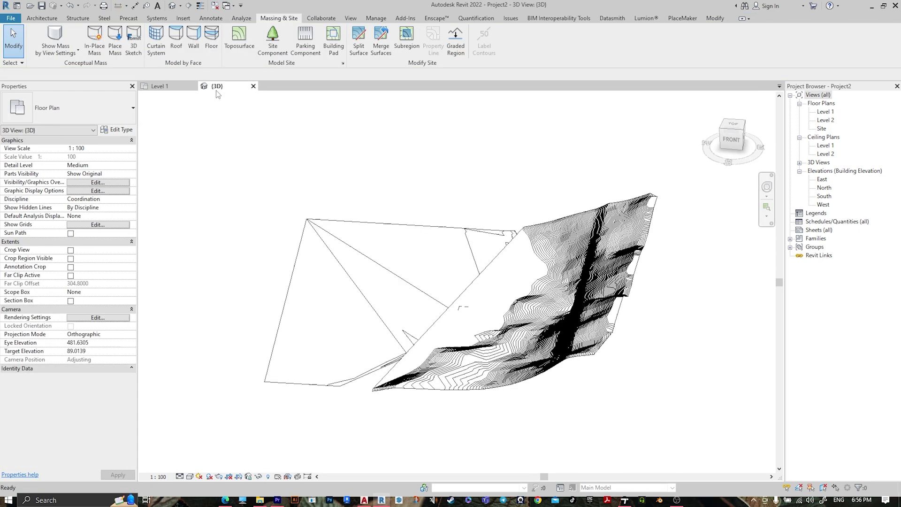
middle_click_drag(402, 332, 348, 334, "shift")
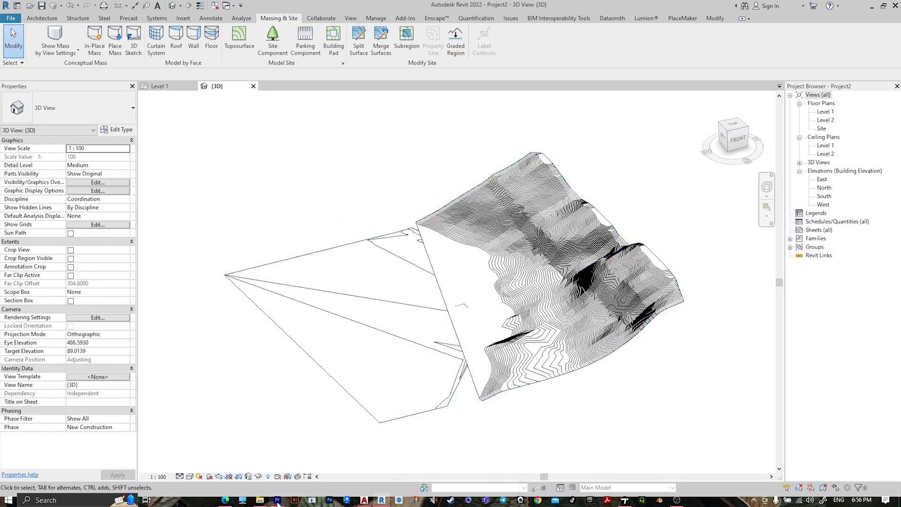
left_click(190, 476)
key("Escape")
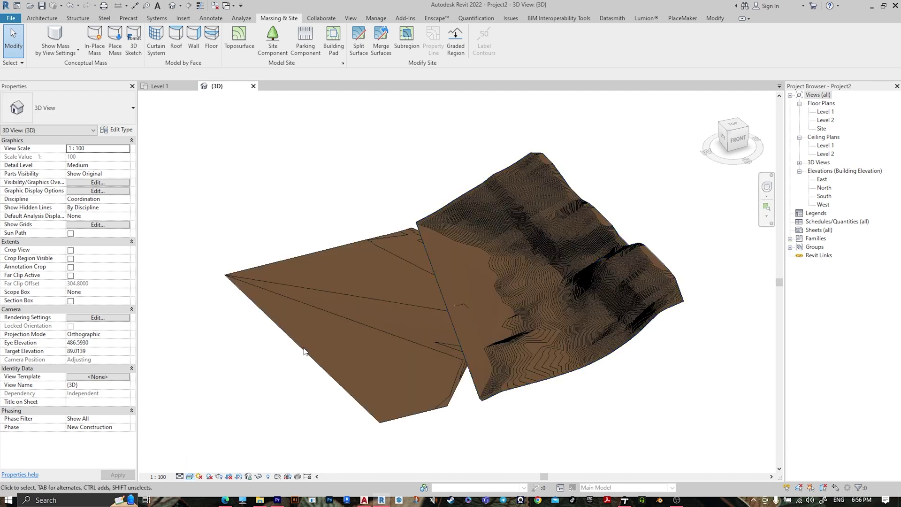
Step: Assign the clear Water material from the AEC library to the flat water toposurface
left_click(353, 263)
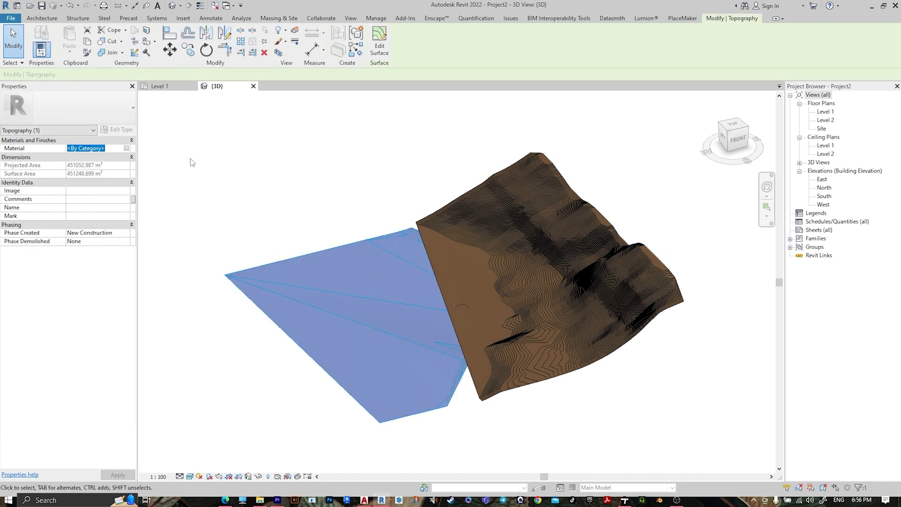
left_click(126, 148)
type("water")
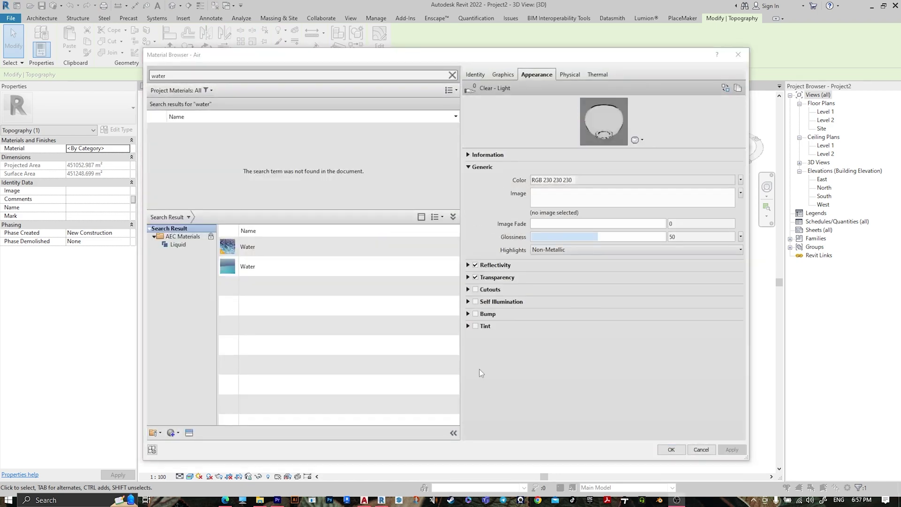
left_click(294, 271)
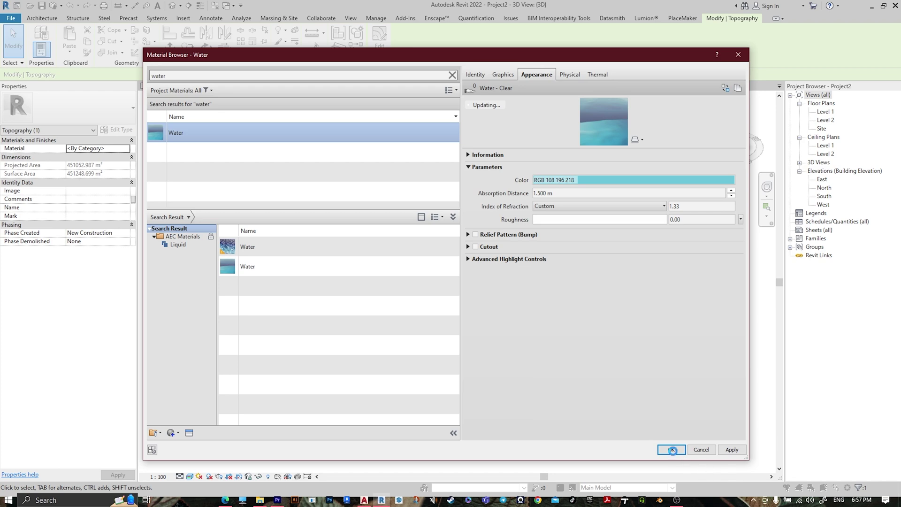
left_click(673, 450)
left_click(658, 428)
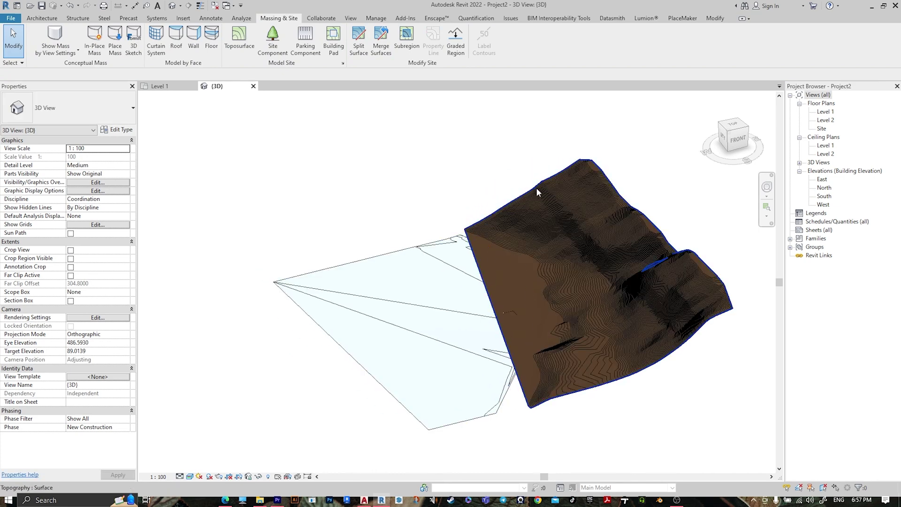
Step: Add the library's Sand material, keeping both duplicate appearances, and assign it to the terrain toposurface
left_click(566, 201)
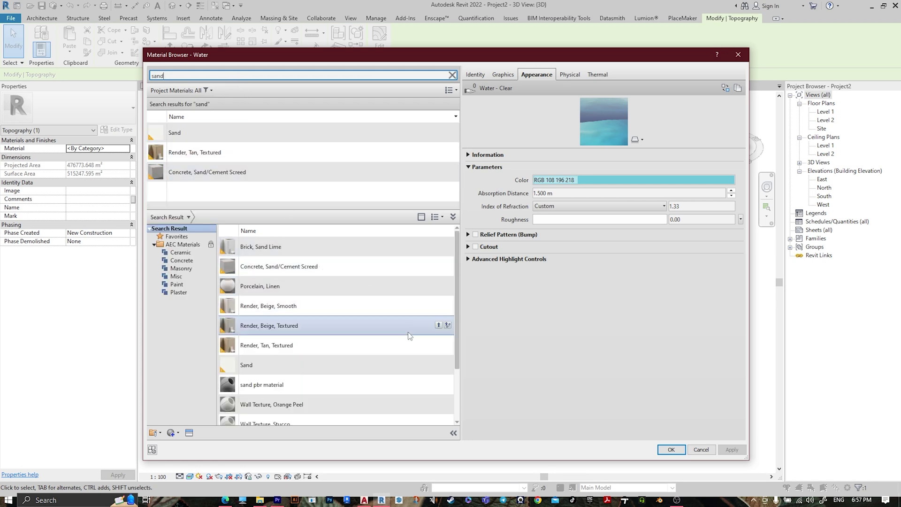
mouse_move(308, 385)
left_click(438, 384)
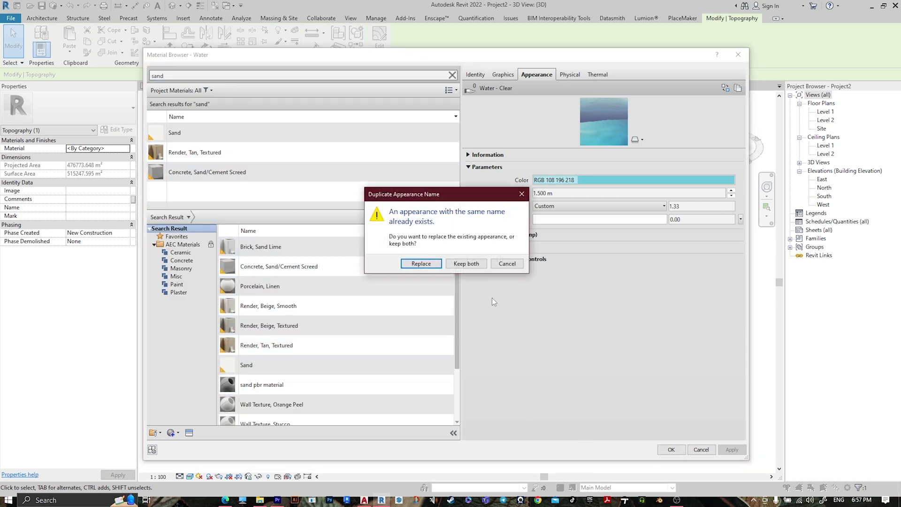
left_click(465, 264)
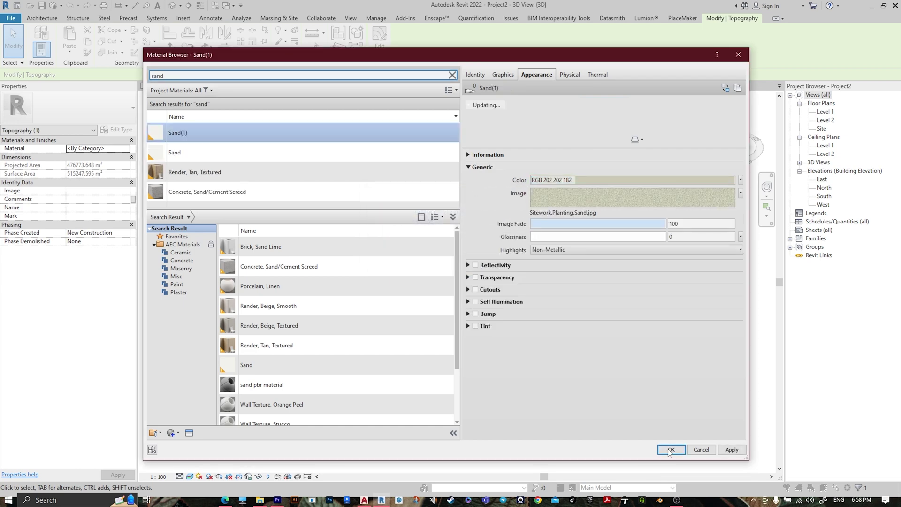
left_click(658, 450)
key("Escape")
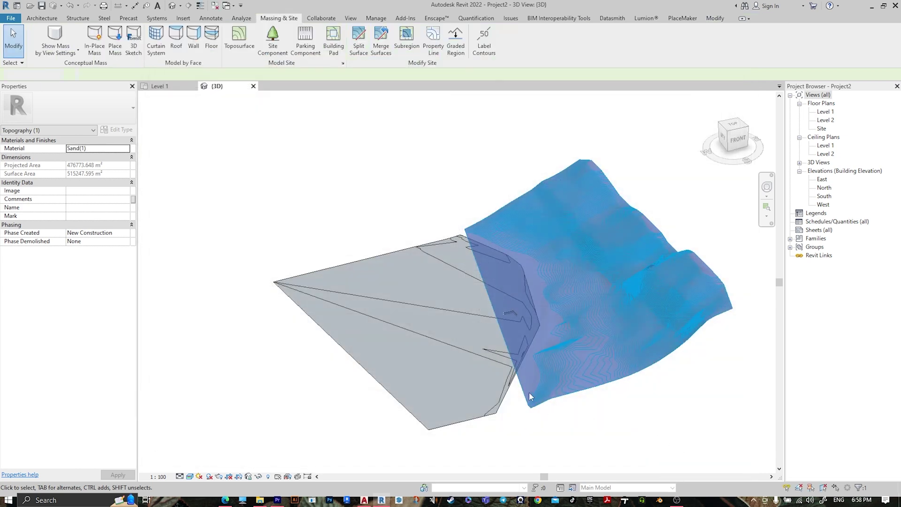
Step: In the front orientation, copy the water toposurface upward to meet the lower edge of the sand terrain
scroll(442, 266, "up", 5)
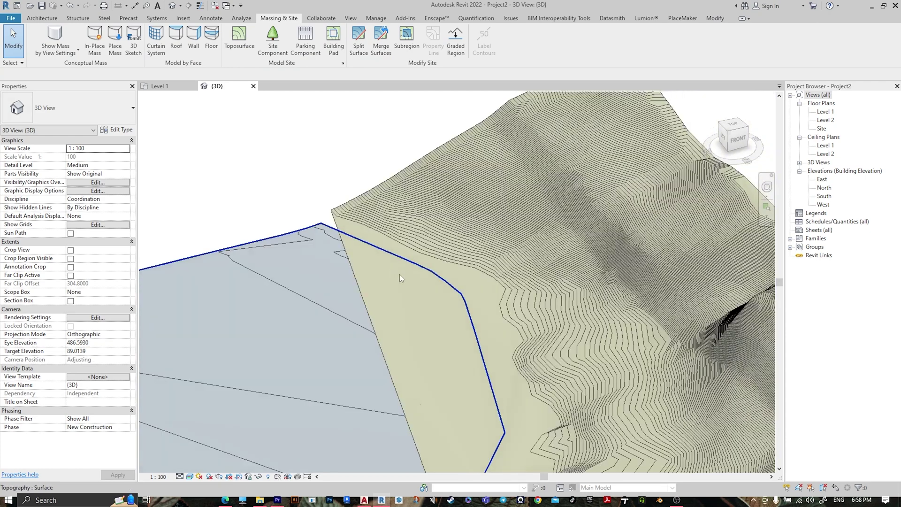
left_click(288, 234)
scroll(520, 335, "up", 1)
middle_click_drag(520, 335, 397, 216)
scroll(465, 348, "down", 5)
middle_click_drag(472, 392, 464, 280, "shift")
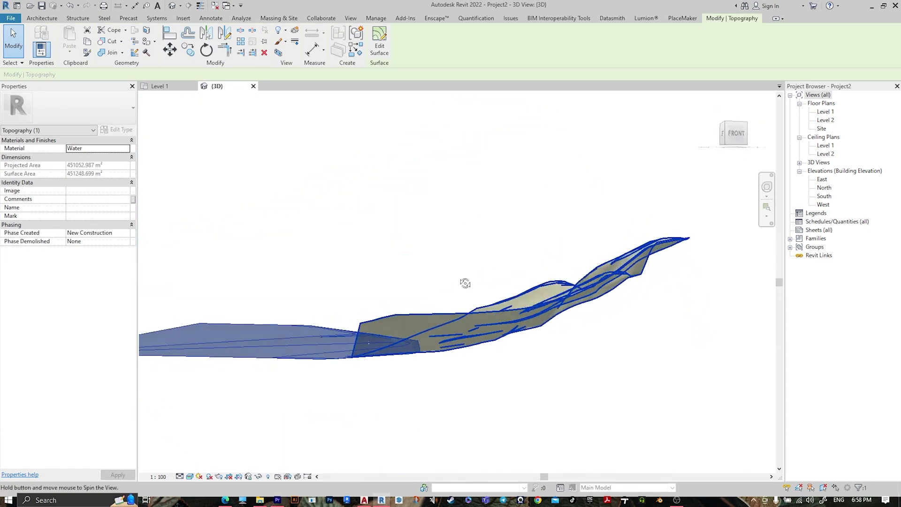
left_click(735, 135)
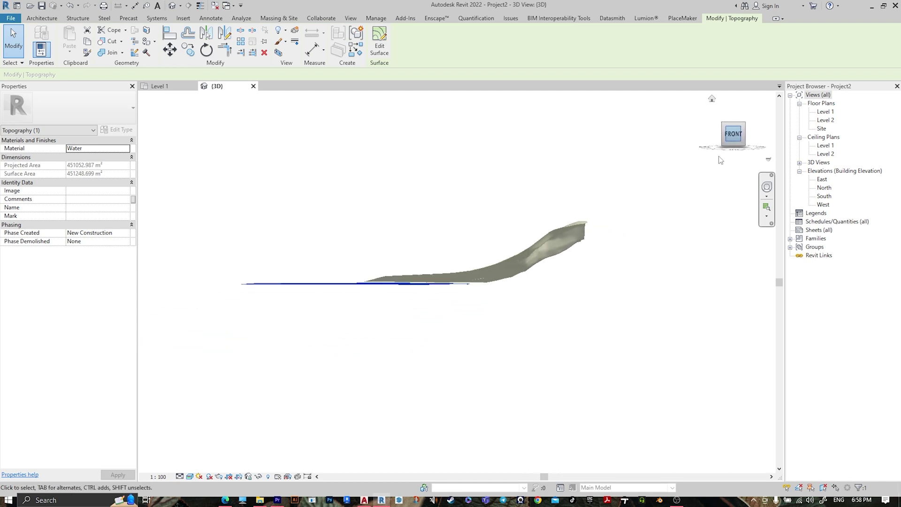
scroll(526, 265, "up", 5)
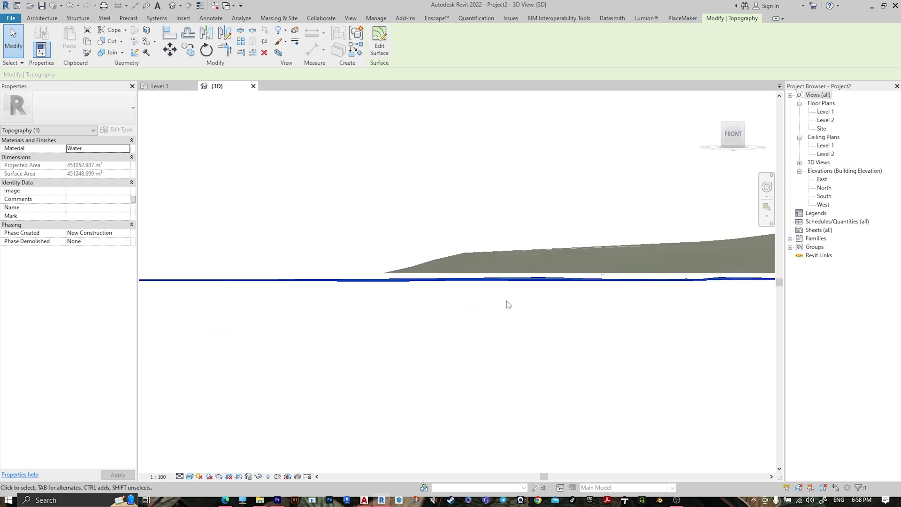
scroll(677, 296, "up", 1)
middle_click_drag(680, 300, 755, 393)
scroll(345, 353, "up", 1)
middle_click_drag(345, 354, 449, 359)
scroll(444, 361, "up", 4)
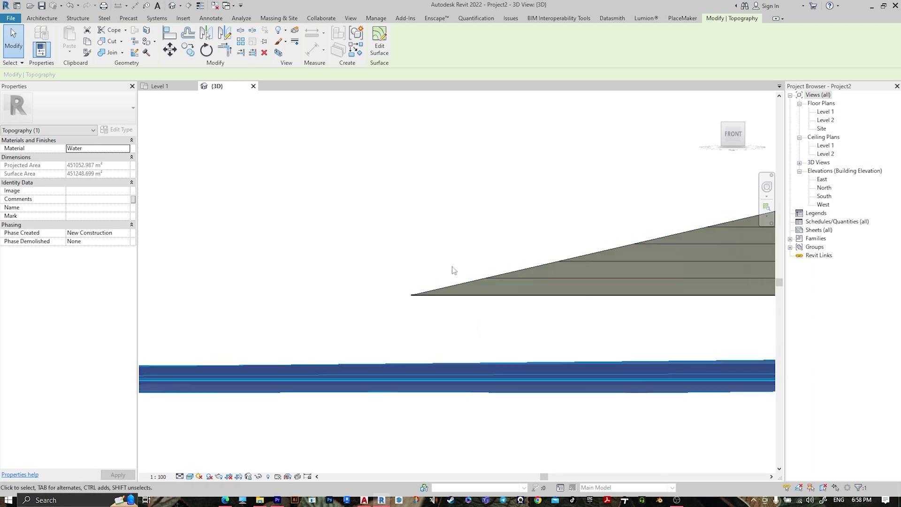
left_click(185, 54)
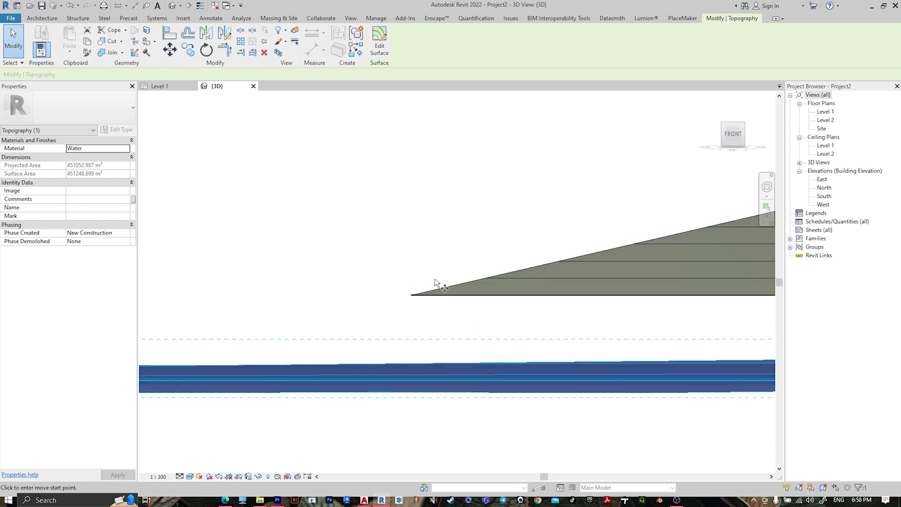
left_click(440, 367)
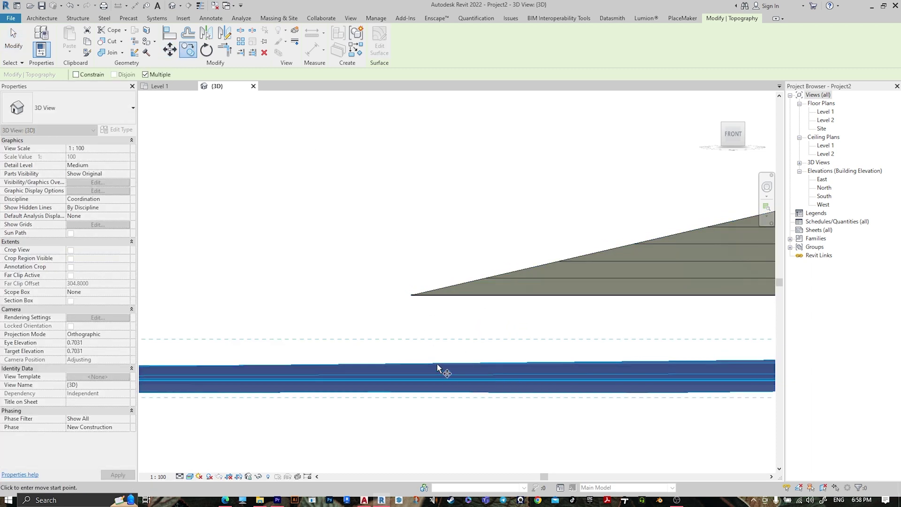
left_click(441, 295)
scroll(563, 310, "down", 3)
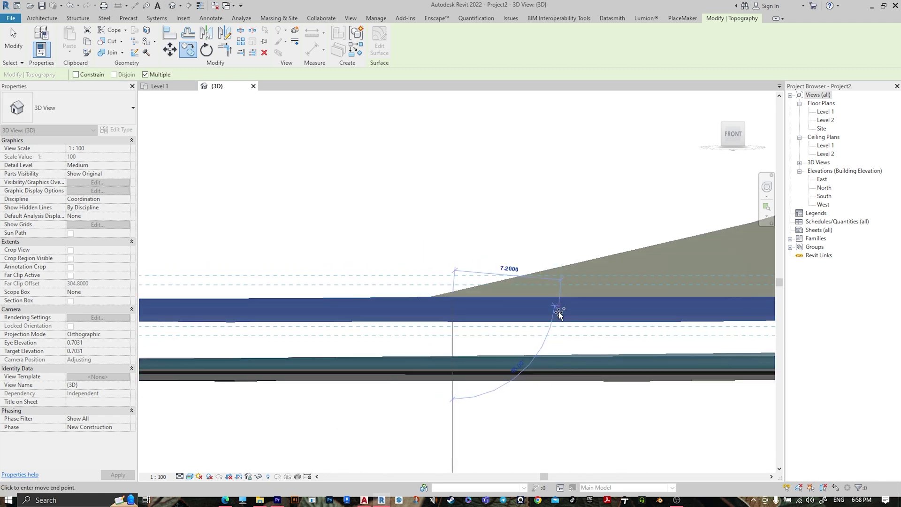
middle_click_drag(481, 256, 557, 264, "shift")
scroll(568, 269, "down", 5)
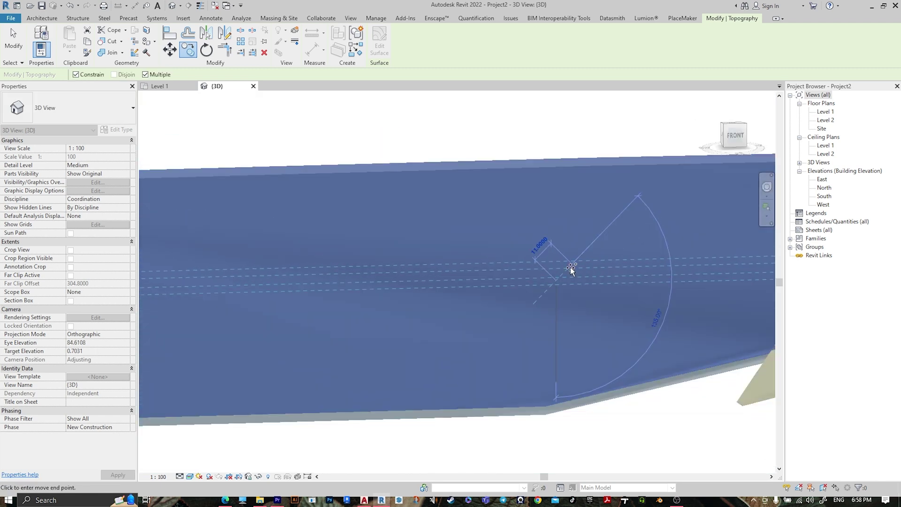
key("Escape")
middle_click_drag(590, 342, 339, 323)
key("Escape")
left_click(427, 345)
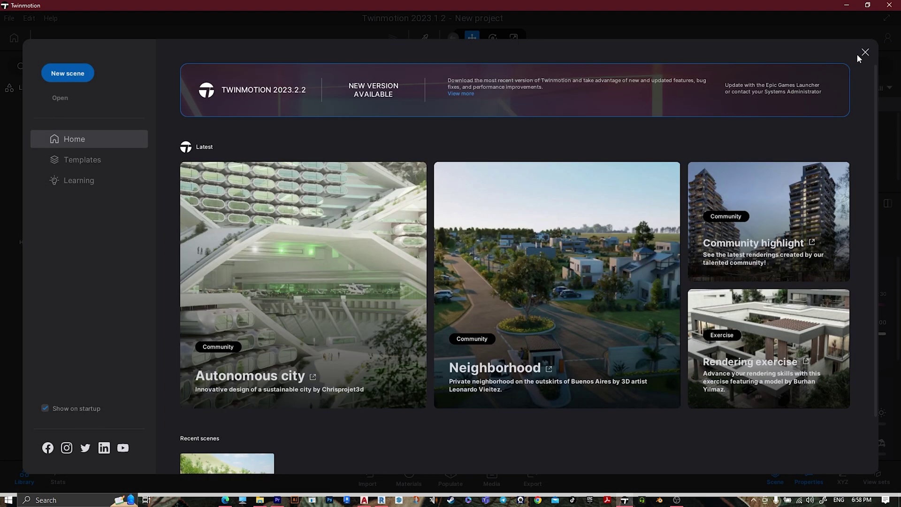
Step: Dismiss Twinmotion's home screen to open the new project, and synchronize Revit's {3D} view through Datasmith Direct Link
left_click(866, 53)
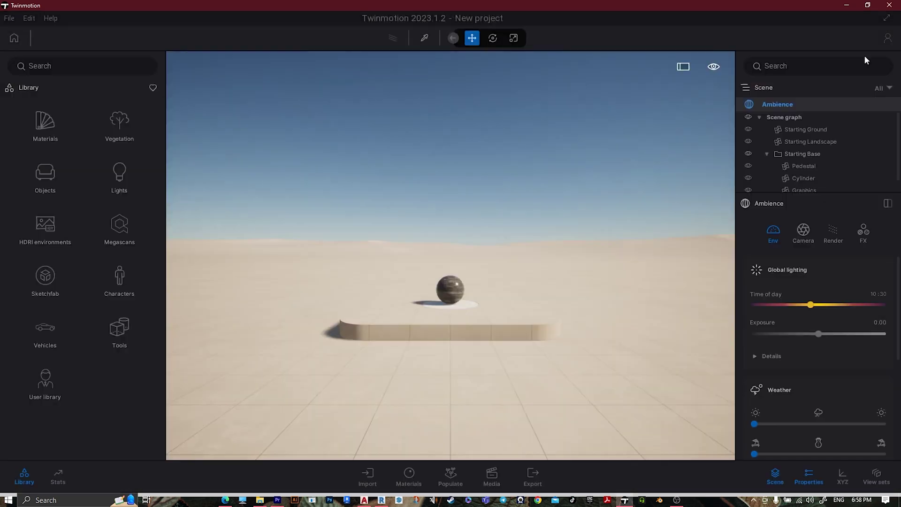
left_click(382, 500)
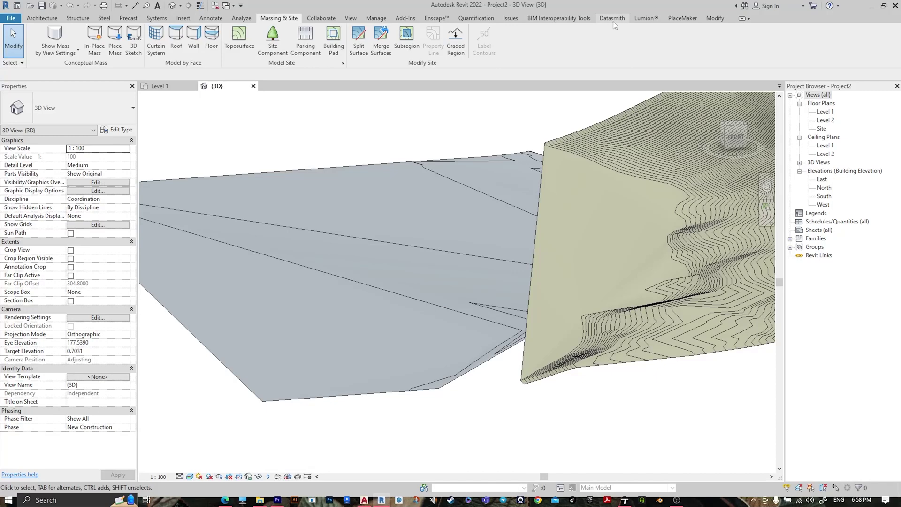
left_click(613, 20)
left_click(21, 39)
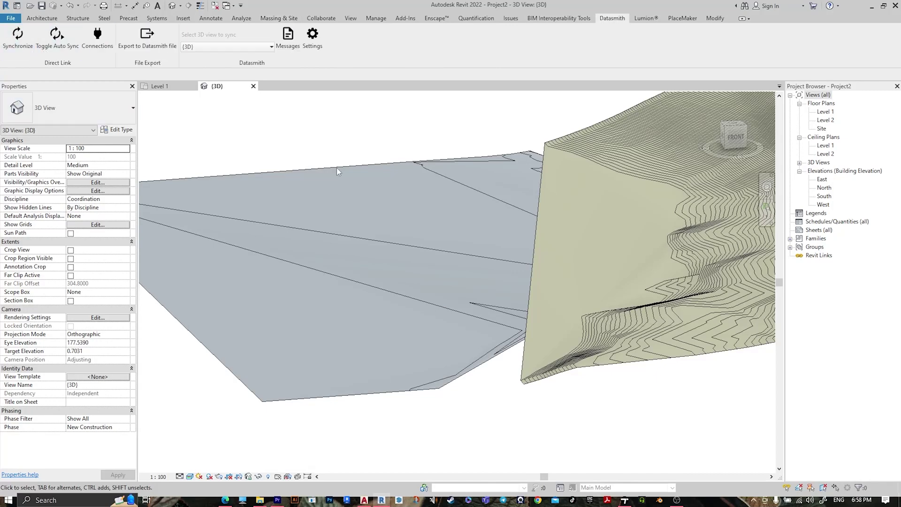
Step: Switch to Twinmotion and import the Revit Object__3D_ source through a Direct Link
left_click(625, 501)
left_click(375, 476)
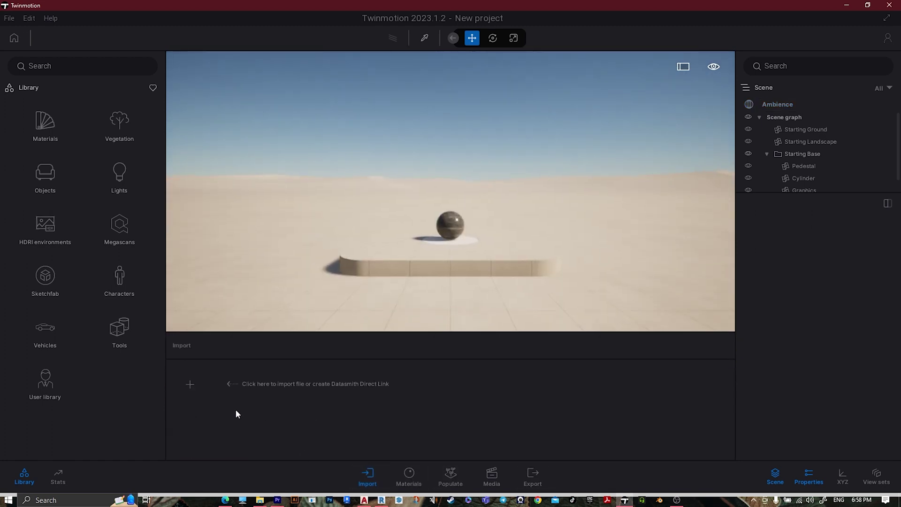
left_click(189, 395)
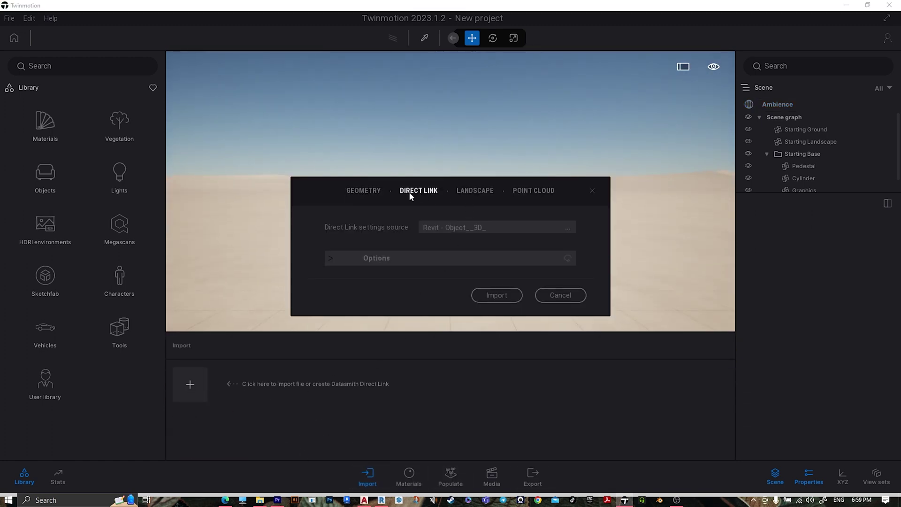
left_click(497, 295)
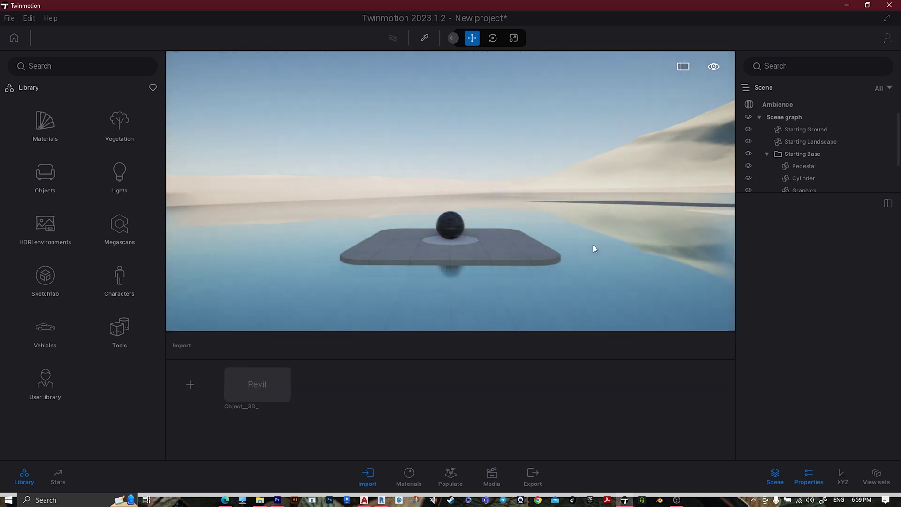
Step: Sample the Water material from the imported water surface beside the shoreline with the material picker
right_click_drag(593, 245, 667, 319)
key("w")
key("a")
key("a")
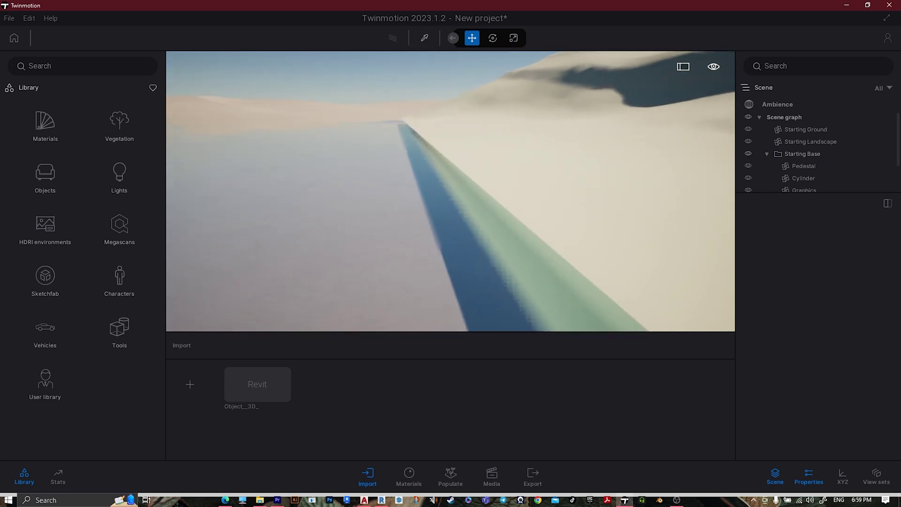
left_click_drag(579, 238, 549, 221)
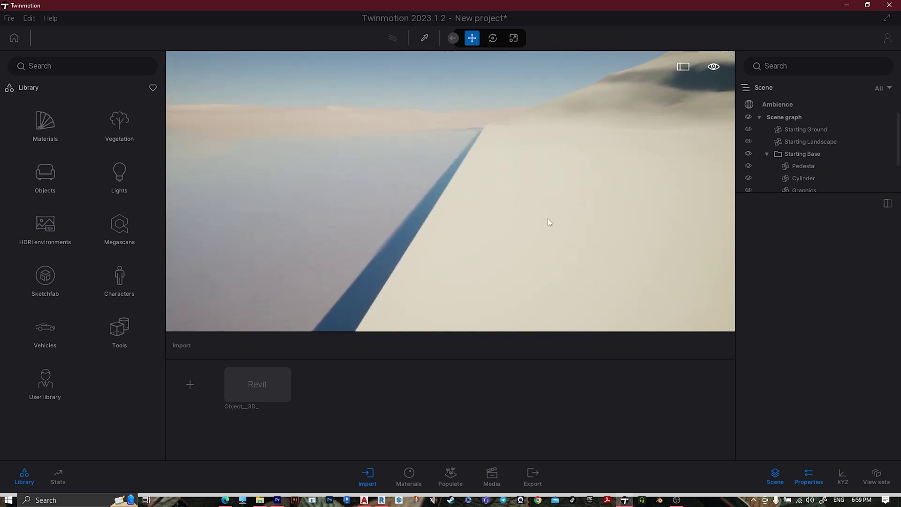
left_click(425, 38)
left_click(362, 233)
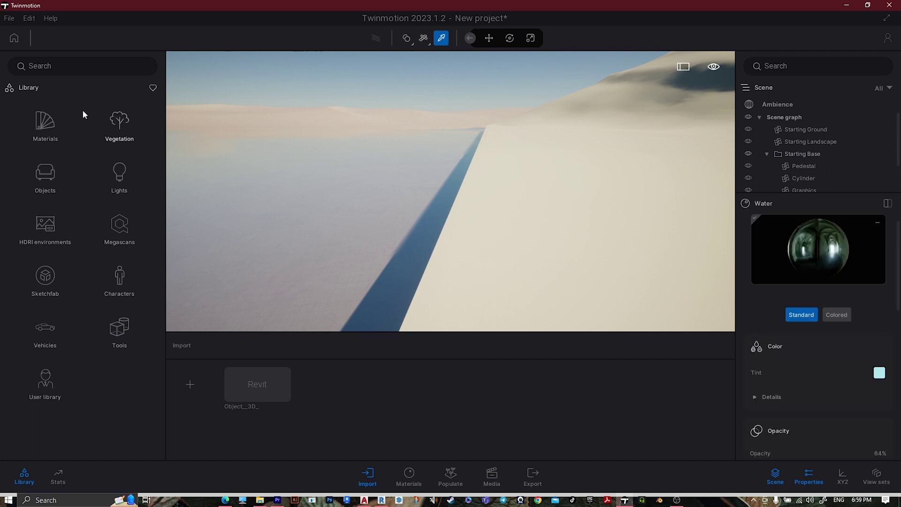
Step: Search the material library for water and apply the Sea 02 material to the water surface
left_click(40, 120)
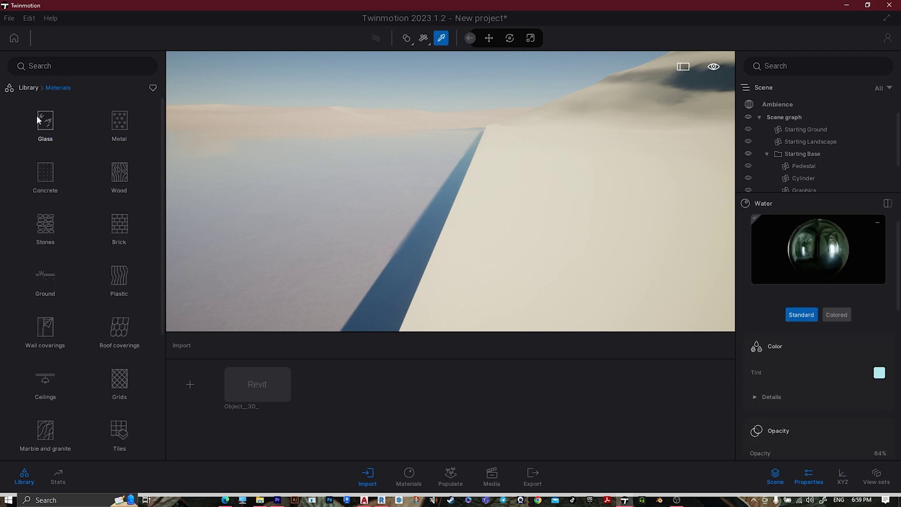
left_click(81, 69)
type("water")
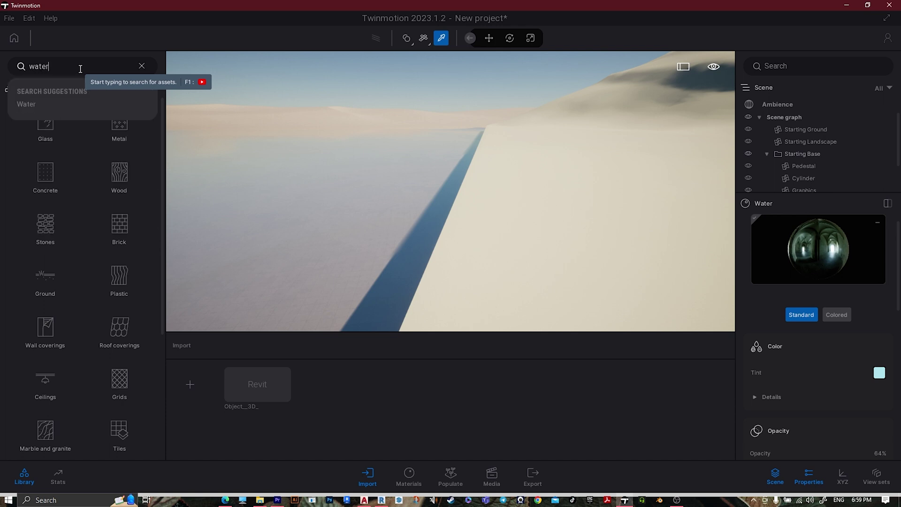
key("Return")
mouse_move(107, 291)
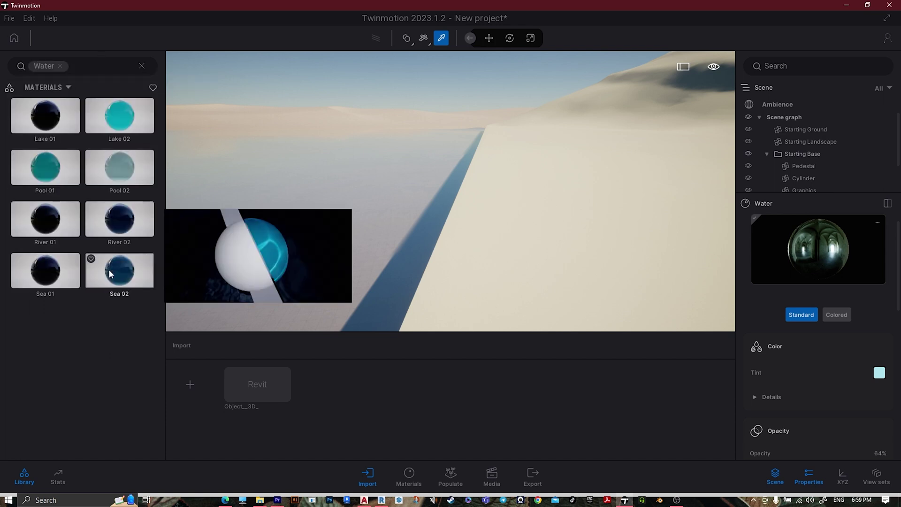
left_click_drag(111, 275, 342, 247)
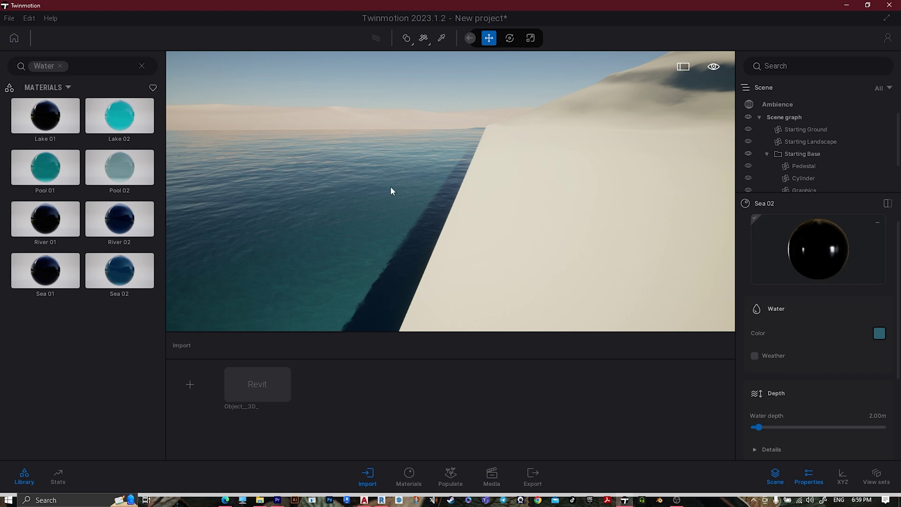
Step: Find the library's sand materials, apply Wavy sand to the terrain, and set its UV scale to 10
key("a")
right_click_drag(477, 200, 252, 147)
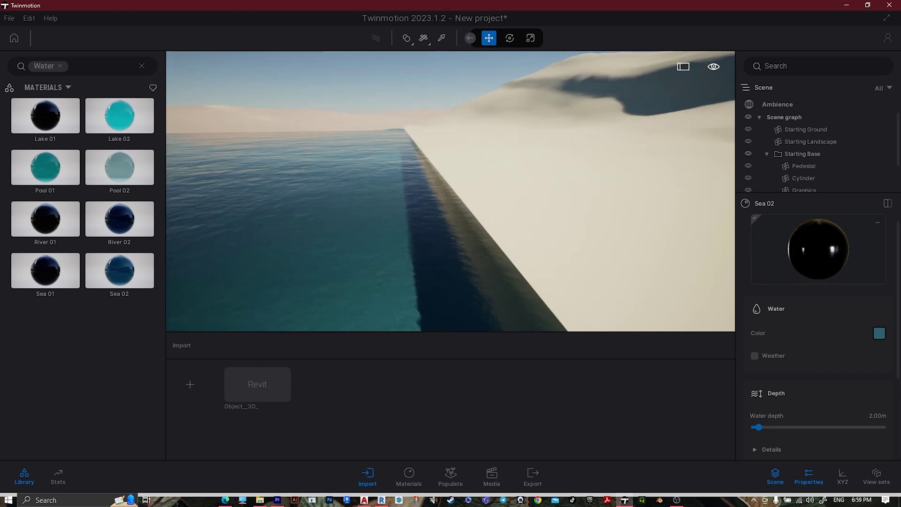
left_click(60, 66)
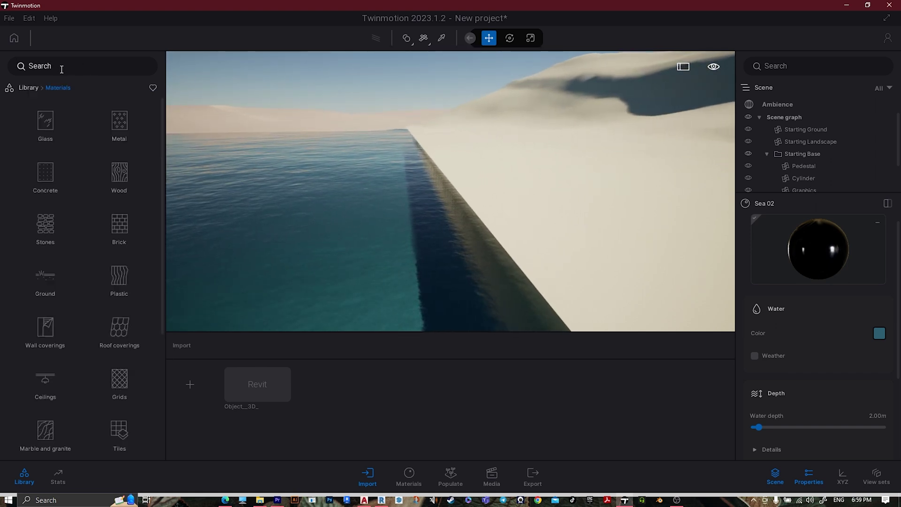
type("sand")
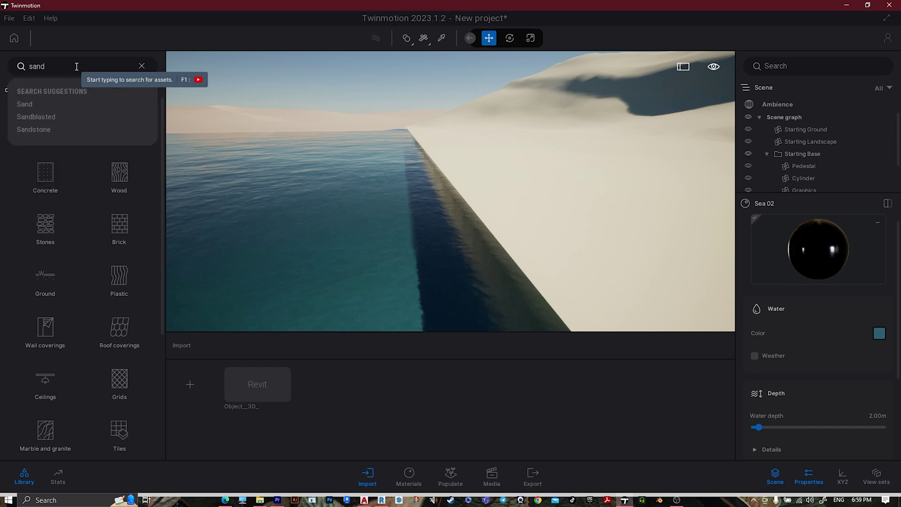
left_click(25, 104)
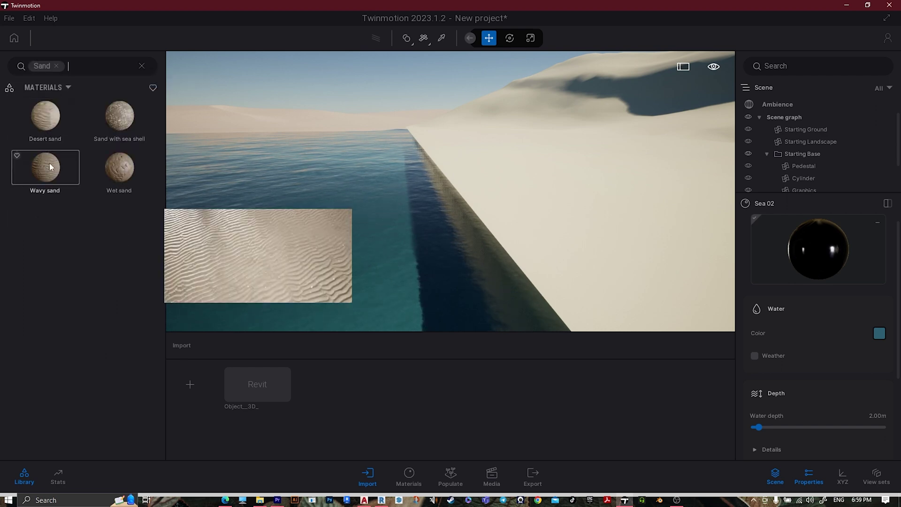
left_click_drag(46, 167, 656, 210)
left_click(656, 210)
scroll(790, 398, "down", 3)
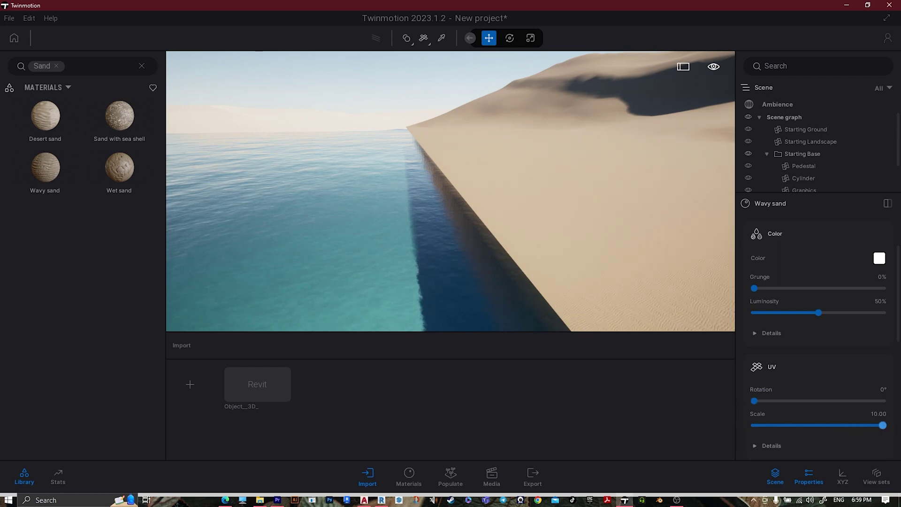
Step: Examine the sand terrain and the shoreline where its edge meets the water surface
right_click_drag(646, 291, 256, 261)
key("d")
key("w")
key("a")
key("w")
key("s")
key("w")
key("s")
key("d")
key("d")
key("a")
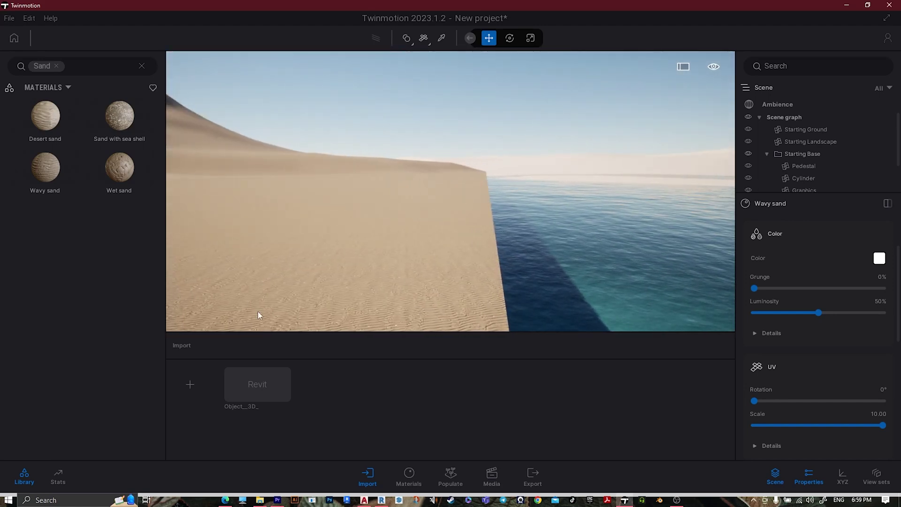
Step: Switch to Revit and, in the left orientation, move the water toposurface up to the lower edge of the sand terrain
left_click(383, 501)
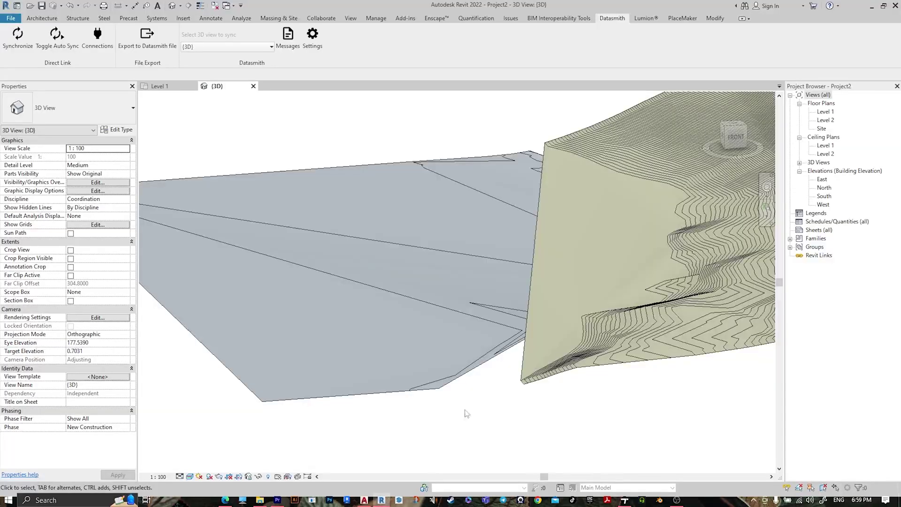
left_click(725, 140)
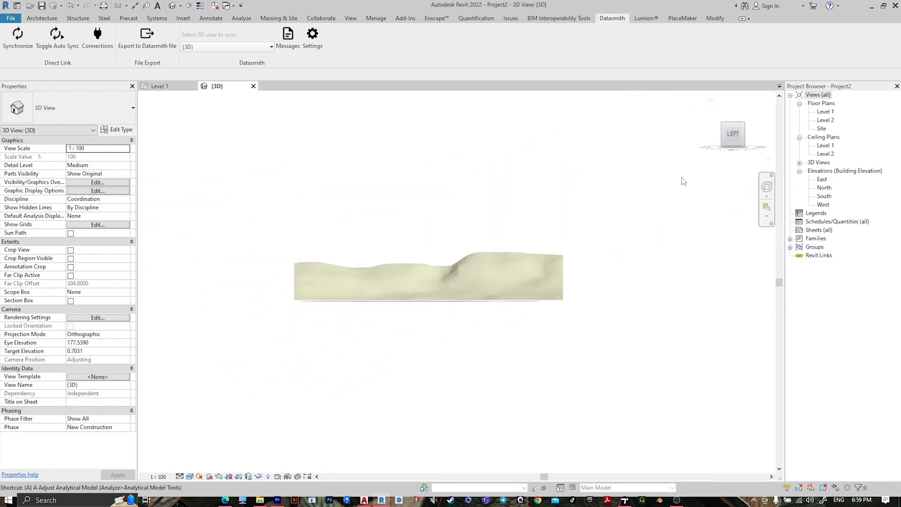
scroll(470, 281, "up", 5)
scroll(511, 281, "up", 2)
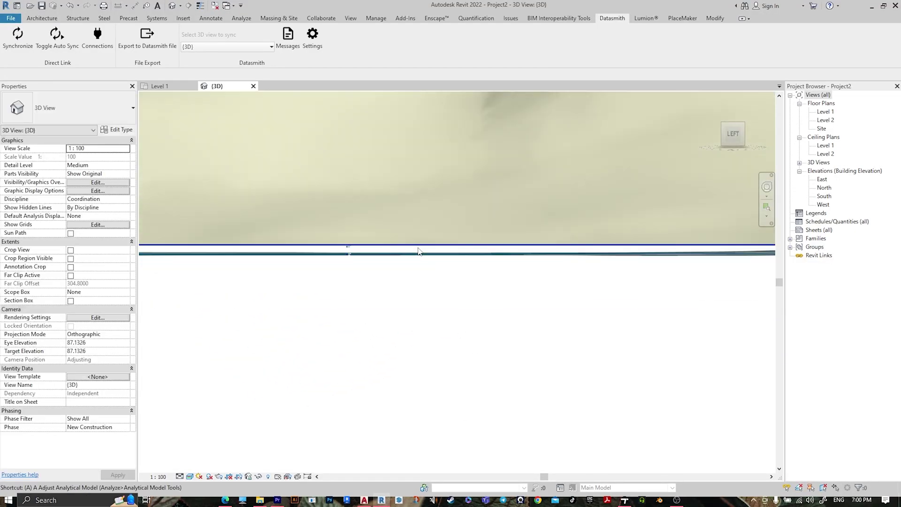
middle_click_drag(457, 254, 682, 306)
left_click(515, 305)
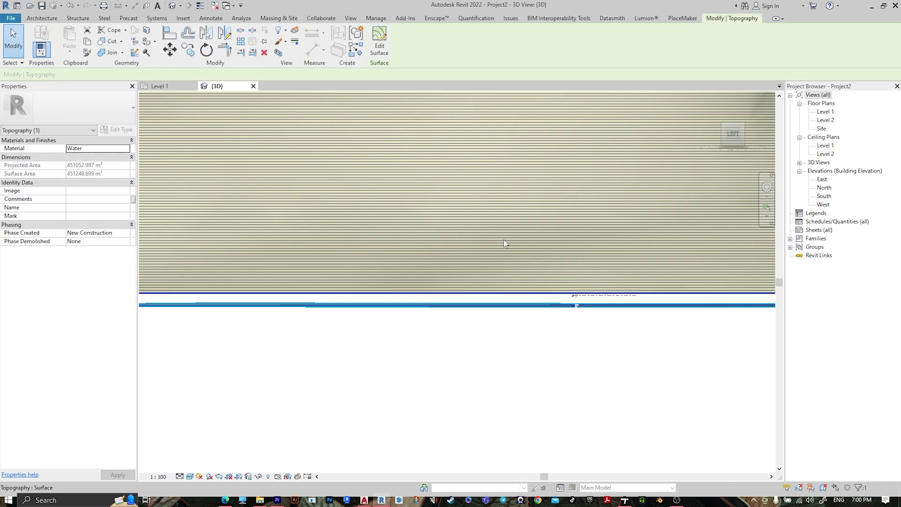
scroll(503, 298, "up", 3)
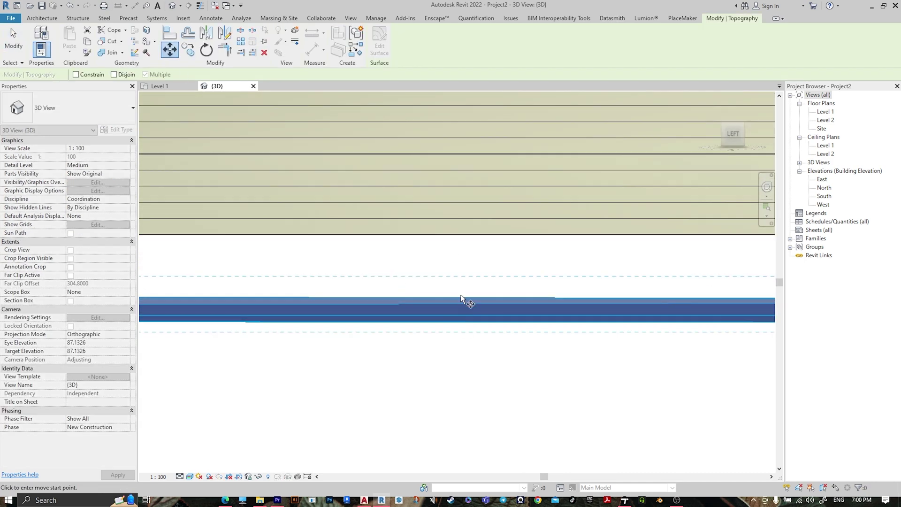
left_click(458, 237)
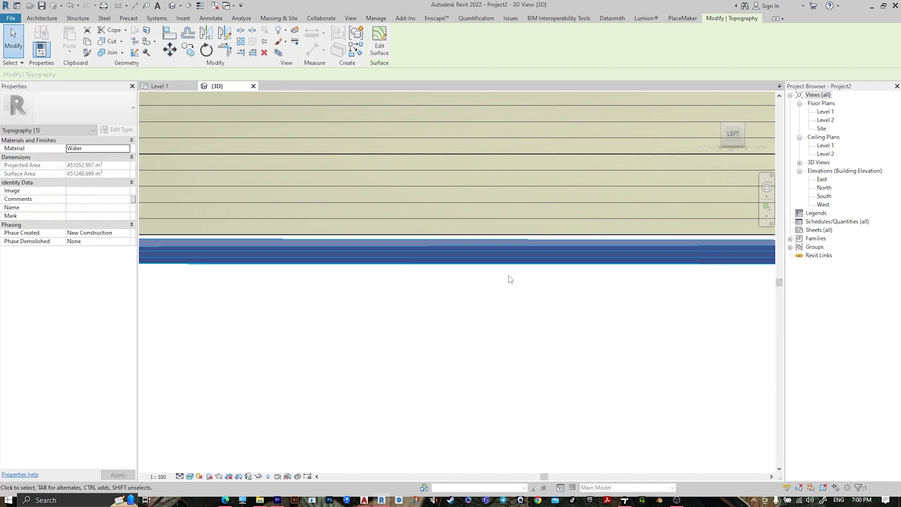
Step: Synchronize the raised water surface through Datasmith Direct Link and return to Twinmotion
left_click(613, 19)
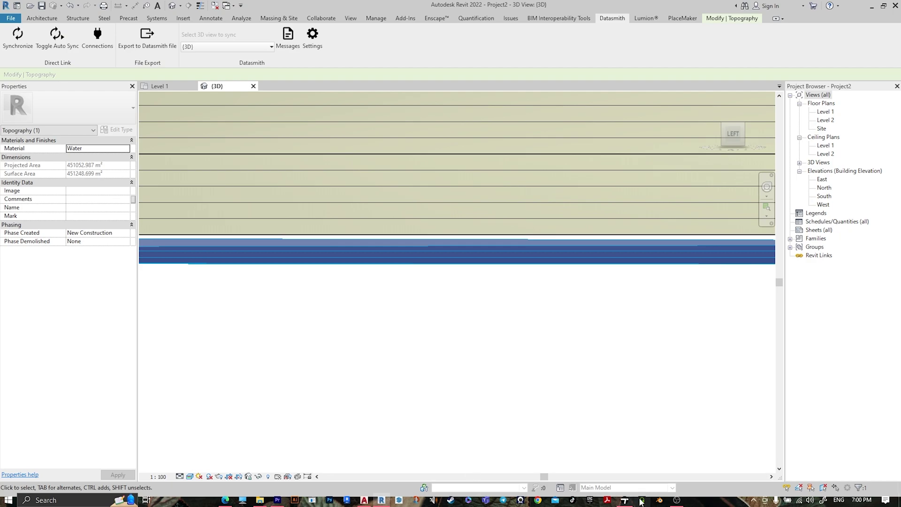
left_click(625, 501)
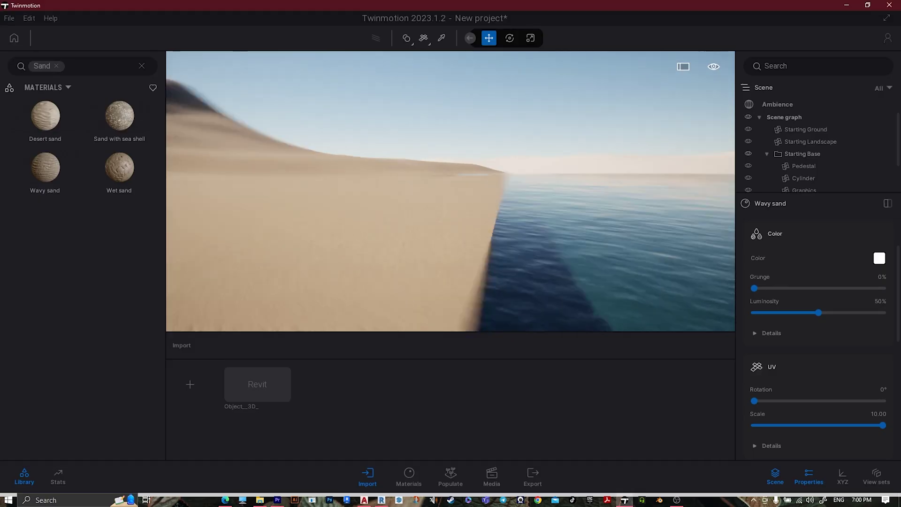